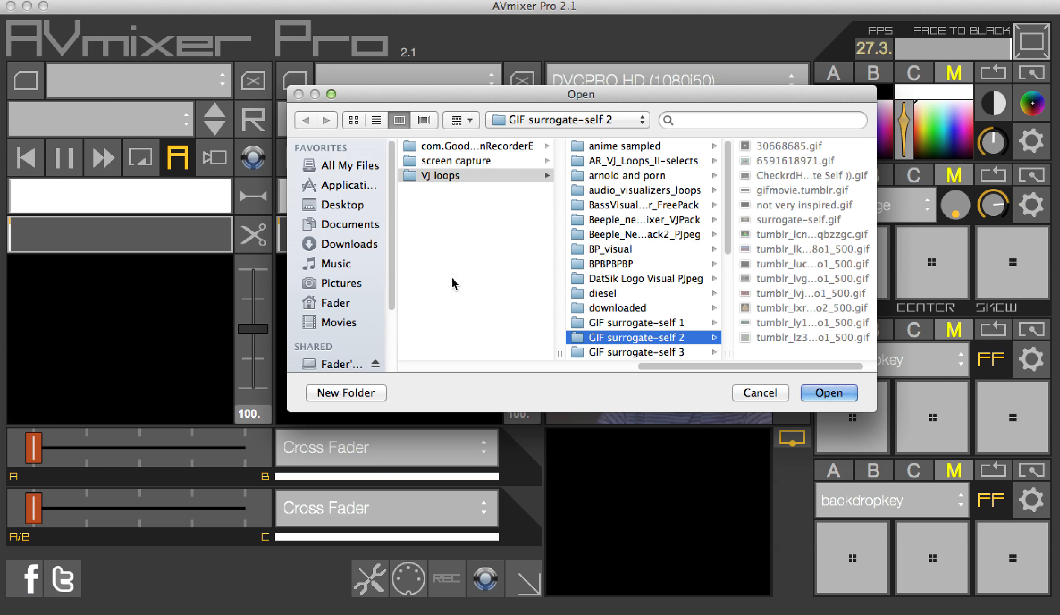
Load the GIF surrogate-self 2 and Beeple_Neuromixer_VJPack2_PJpeg folders into channel A and check its list of loaded folders.
{"action": "left_click", "coordinate": [815, 390]}
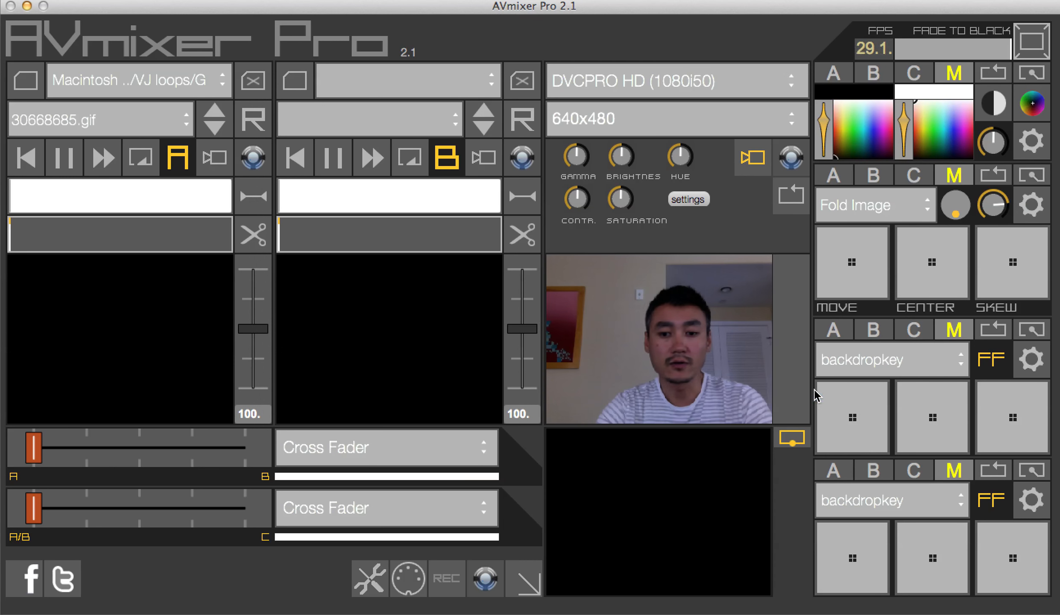
{"action": "left_click", "coordinate": [30, 79]}
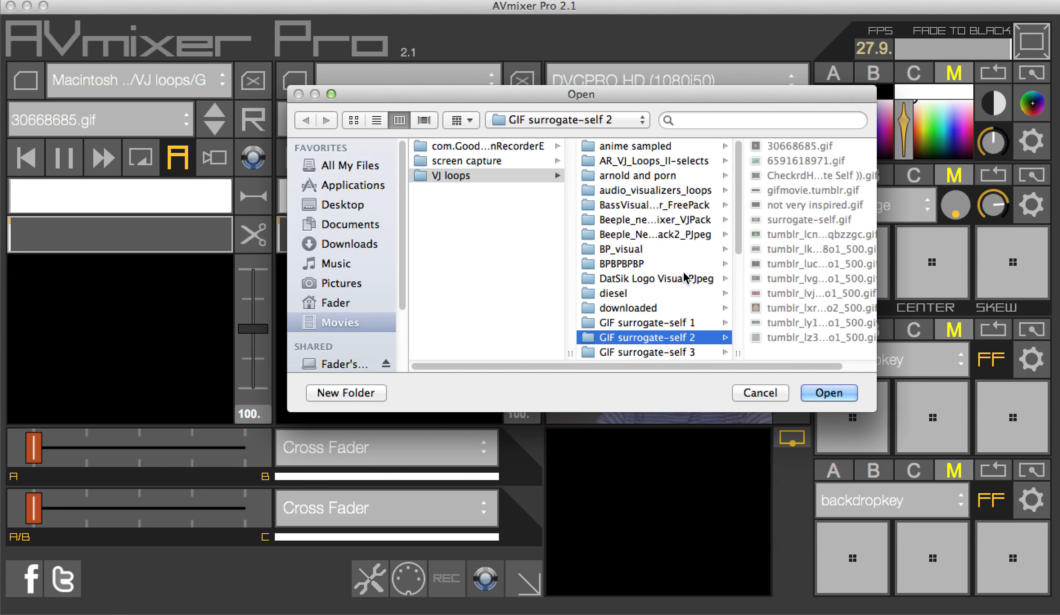
{"action": "left_click", "coordinate": [635, 234]}
{"action": "left_click", "coordinate": [808, 393]}
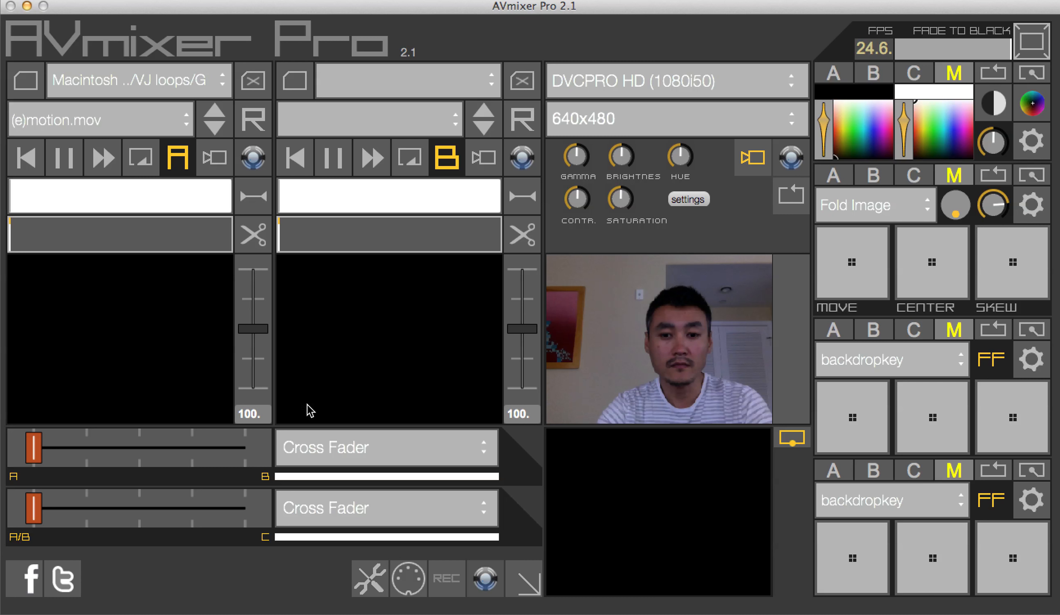
{"action": "left_click", "coordinate": [153, 76]}
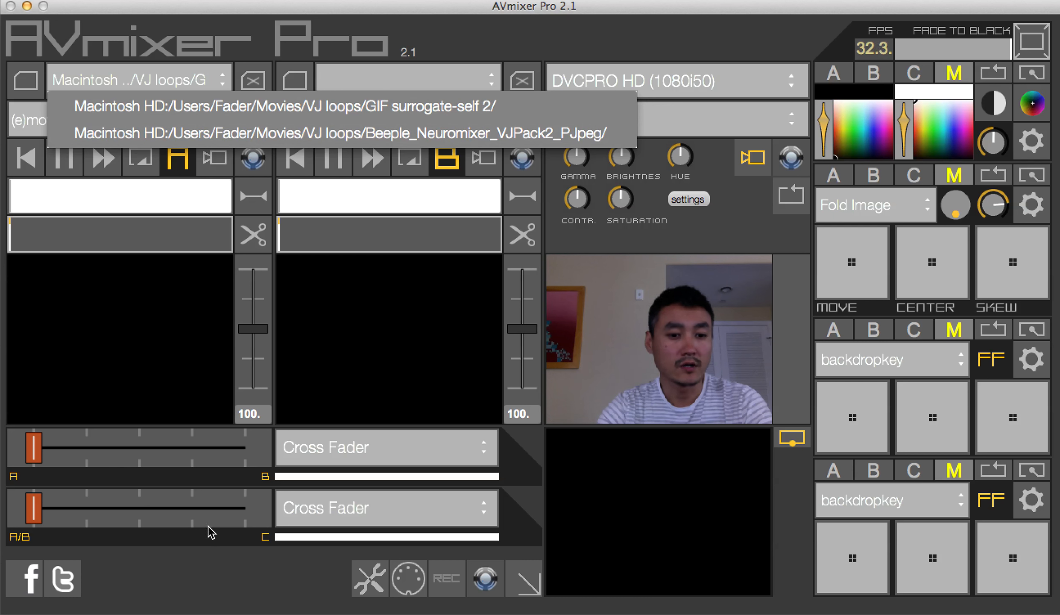
{"action": "left_click", "coordinate": [216, 573]}
Switch to Finder, show the VJ loops folder from Movies in list view, and move the window to uncover the mixer's clip decks.
{"action": "key", "text": "super+Tab"}
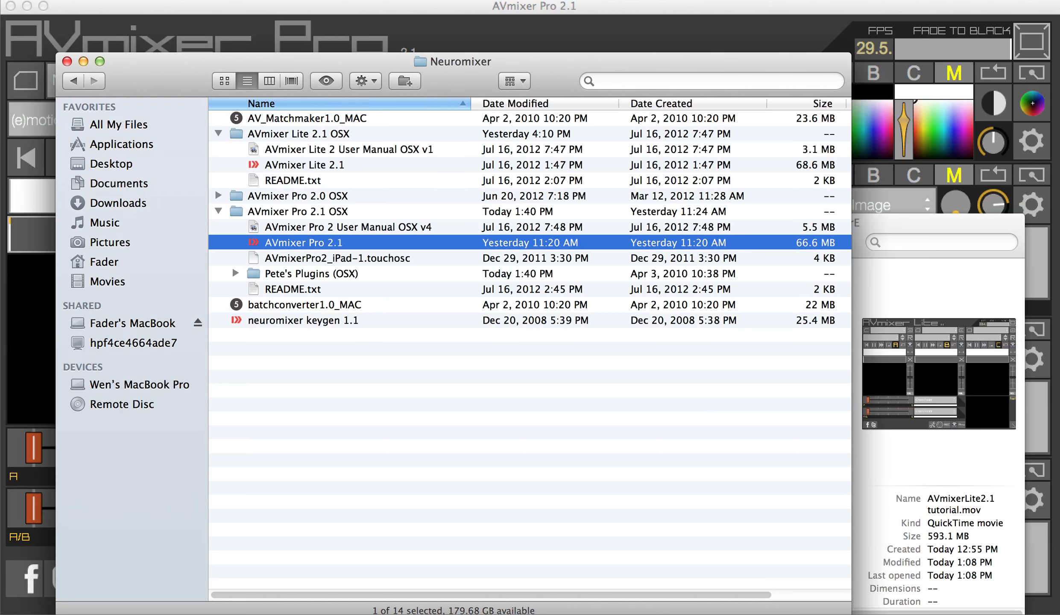
{"action": "left_click", "coordinate": [69, 84]}
{"action": "left_click", "coordinate": [68, 84]}
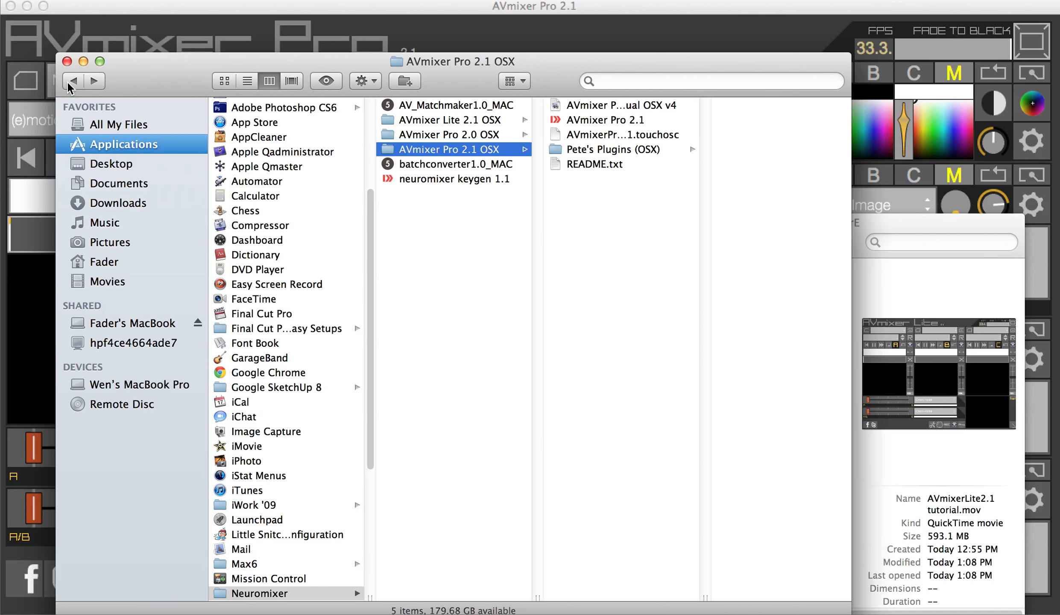
{"action": "left_click", "coordinate": [68, 84]}
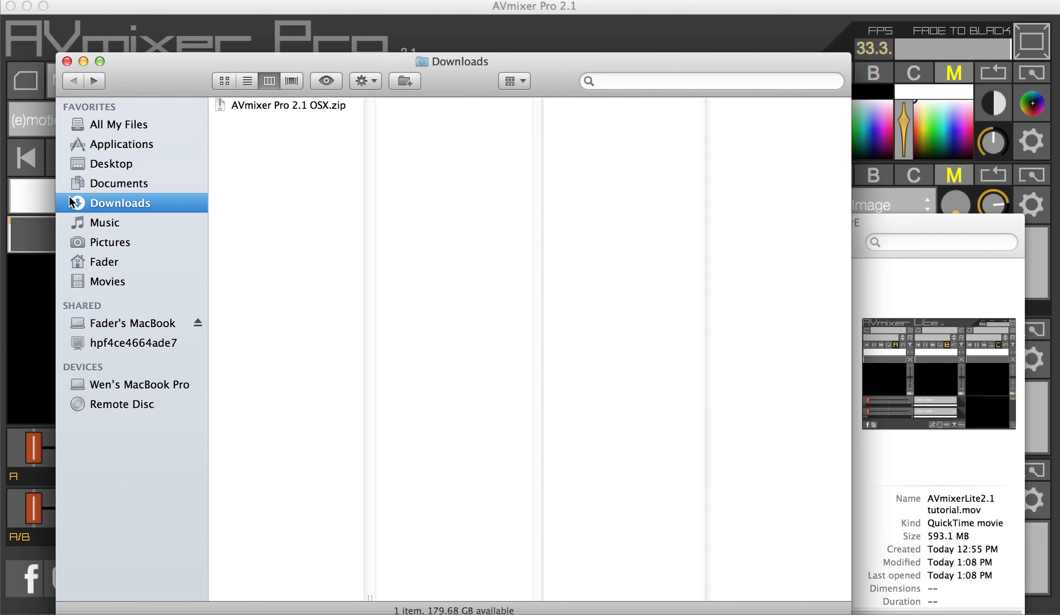
{"action": "left_click", "coordinate": [98, 283]}
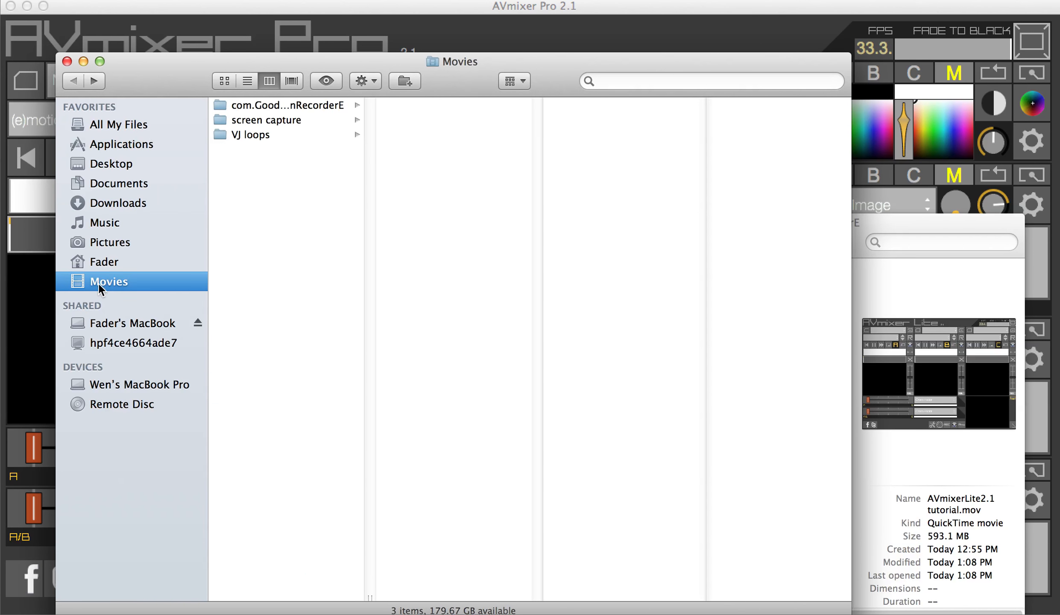
{"action": "left_click", "coordinate": [279, 136]}
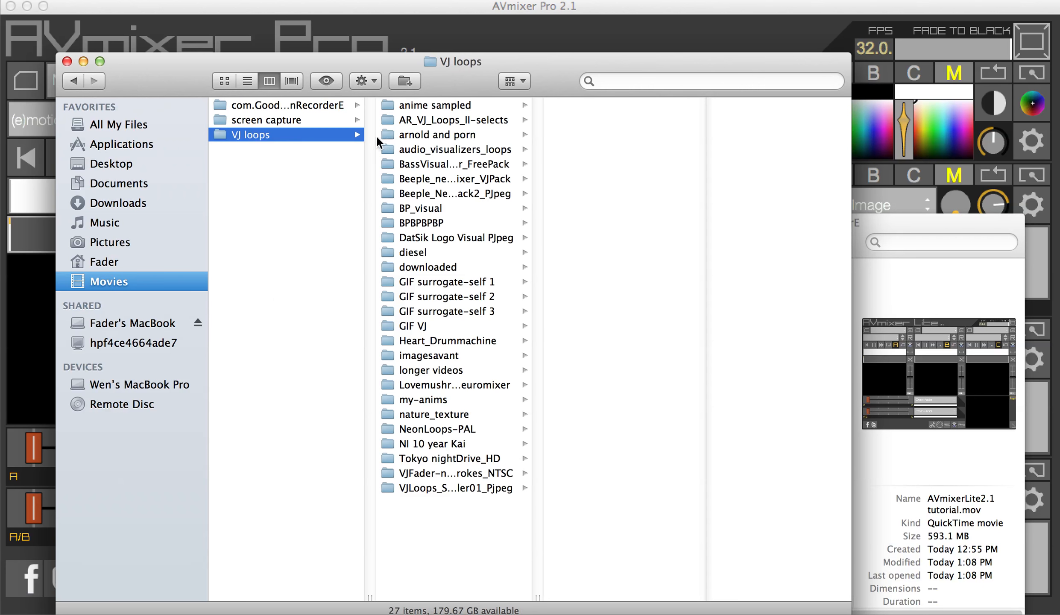
{"action": "left_click", "coordinate": [246, 81]}
{"action": "left_click_drag", "start_coordinate": [155, 79], "coordinate": [272, 172]}
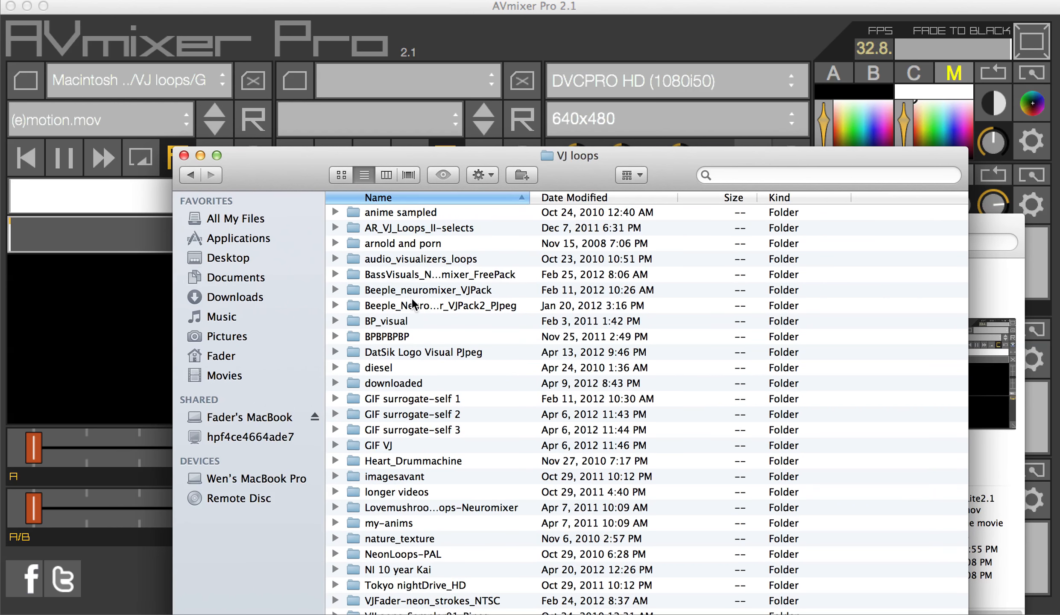
Load the Beeple_neuromixer_VJPack folder from the Finder window into channel A and channel B.
{"action": "left_click_drag", "start_coordinate": [403, 294], "coordinate": [85, 126]}
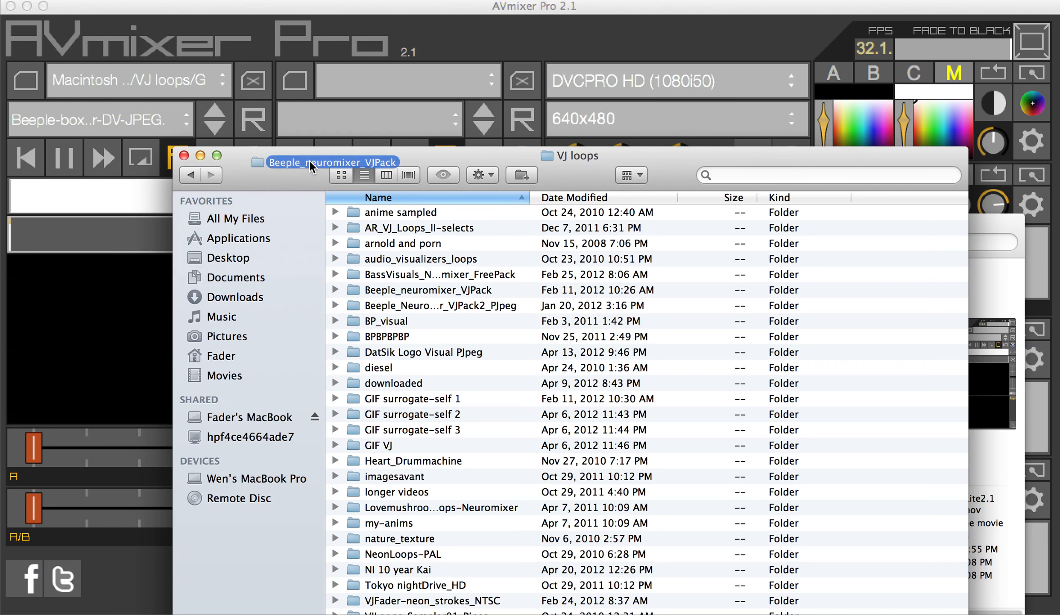
{"action": "left_click_drag", "start_coordinate": [310, 167], "coordinate": [331, 116]}
Load single clips from the Beeple_Neuromixer_VJPack2_PJpeg folder into channel A, ending with ellctor.mov.
{"action": "left_click_drag", "start_coordinate": [274, 169], "coordinate": [308, 141]}
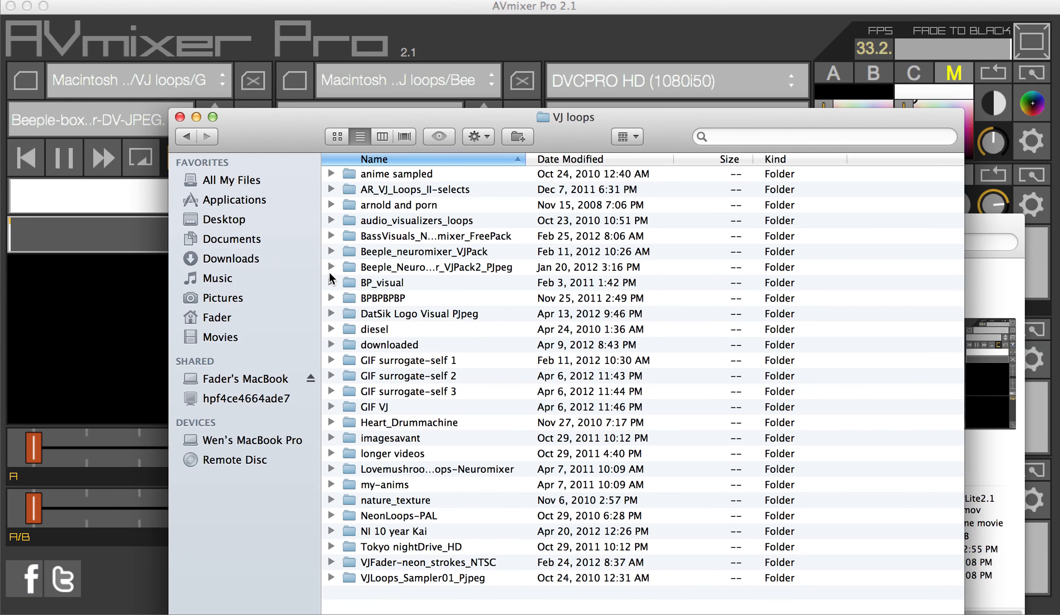
{"action": "left_click_drag", "start_coordinate": [402, 380], "coordinate": [73, 133]}
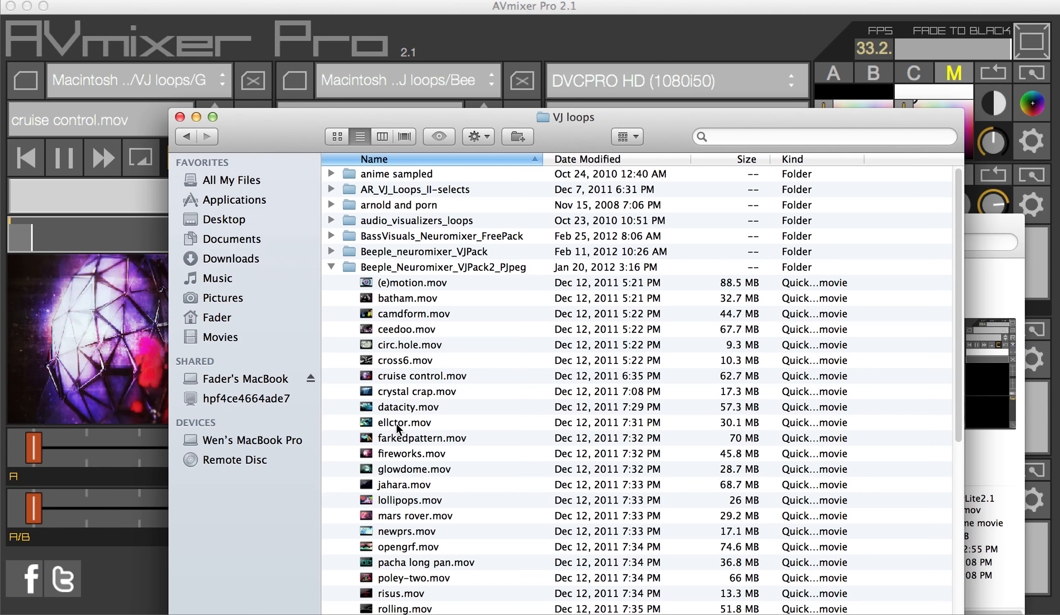
{"action": "left_click_drag", "start_coordinate": [397, 427], "coordinate": [144, 171]}
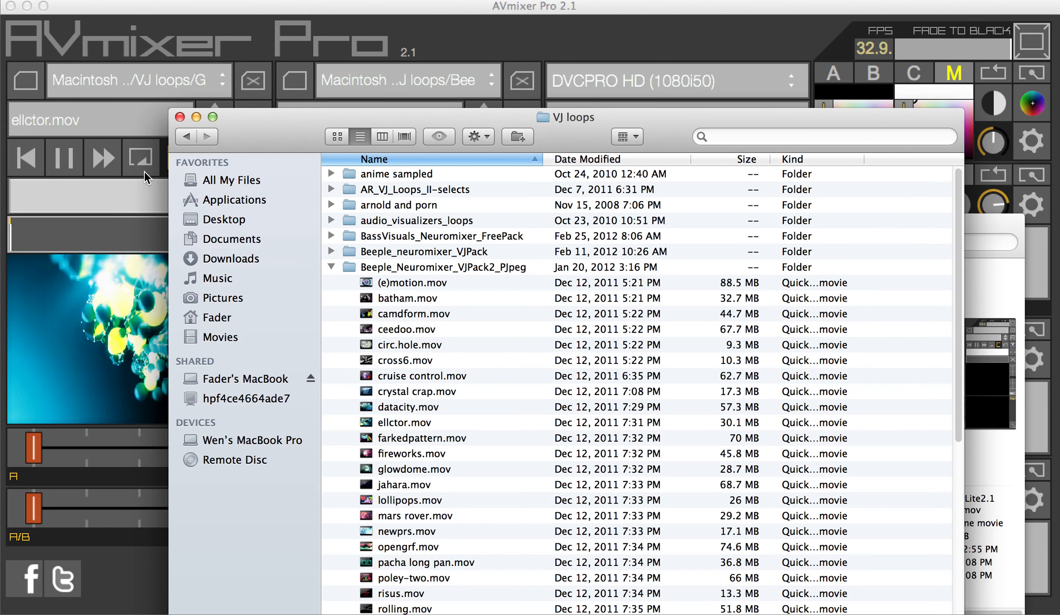
Return to AVmixer Pro, switch channel A to the Beeple_Neuromixer_VJPack2_PJpeg folder and play circ.hole.mov.
{"action": "left_click_drag", "start_coordinate": [239, 136], "coordinate": [296, 359]}
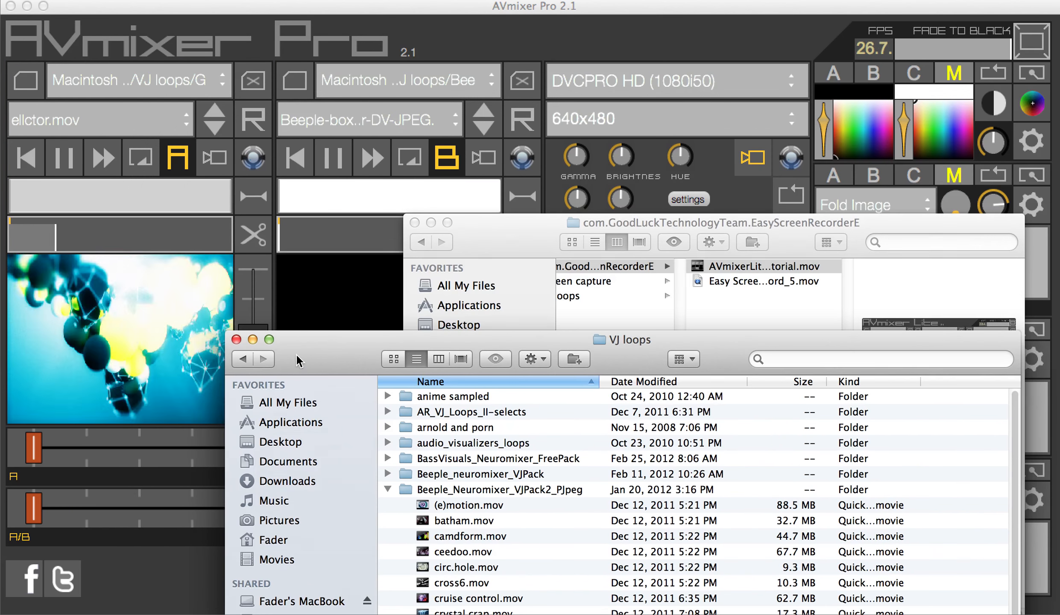
{"action": "left_click", "coordinate": [178, 20]}
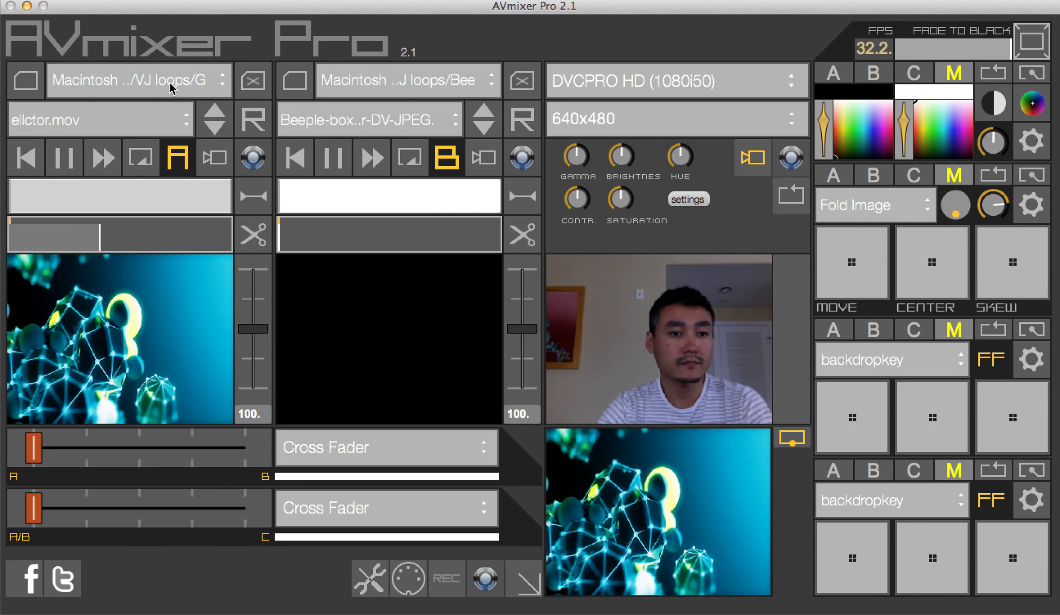
{"action": "left_click", "coordinate": [171, 87]}
{"action": "left_click", "coordinate": [162, 136]}
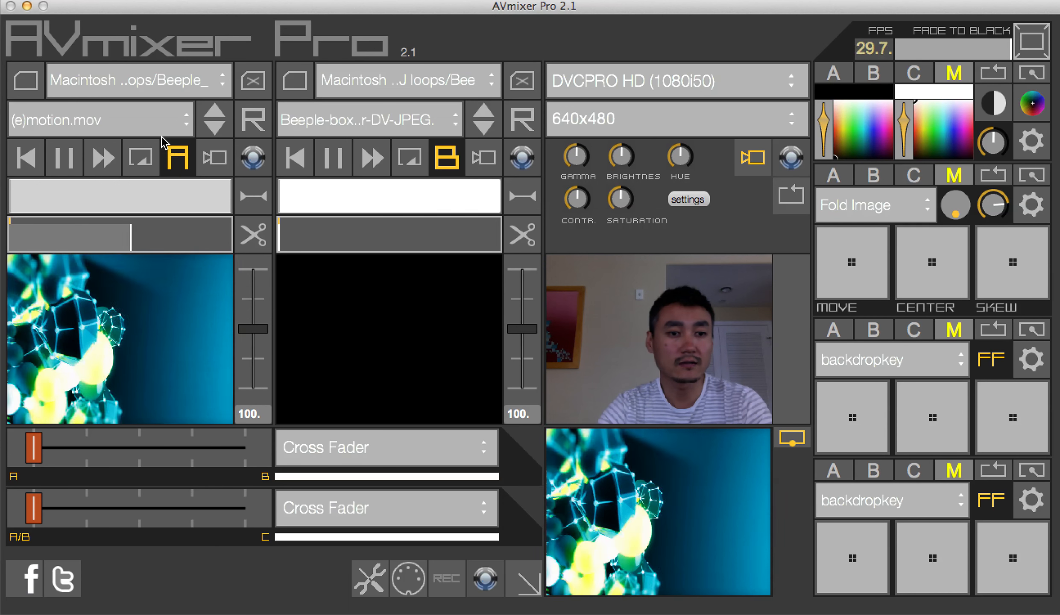
{"action": "left_click", "coordinate": [140, 128]}
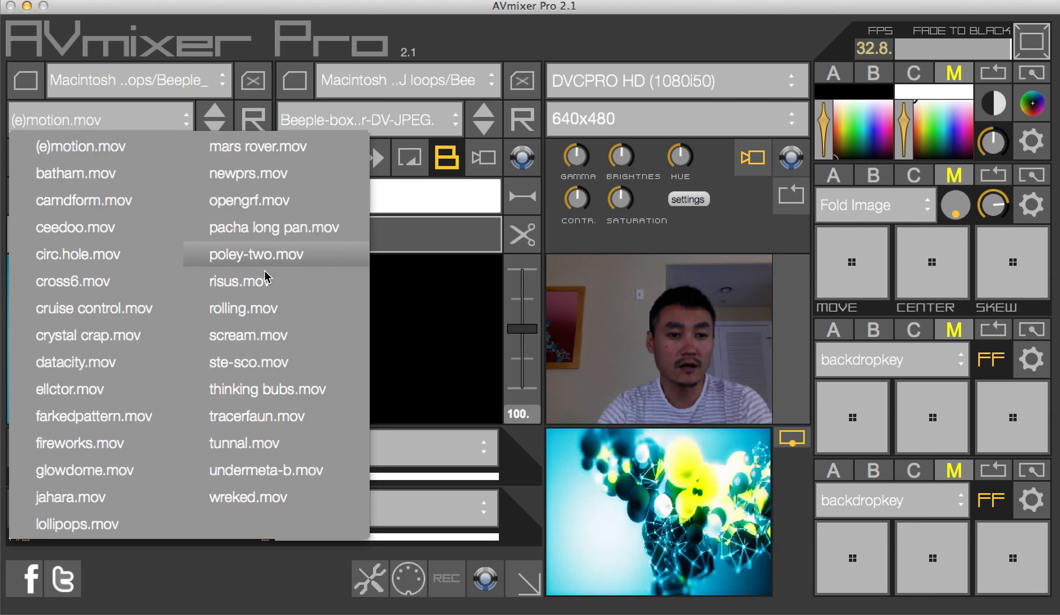
{"action": "left_click", "coordinate": [136, 255]}
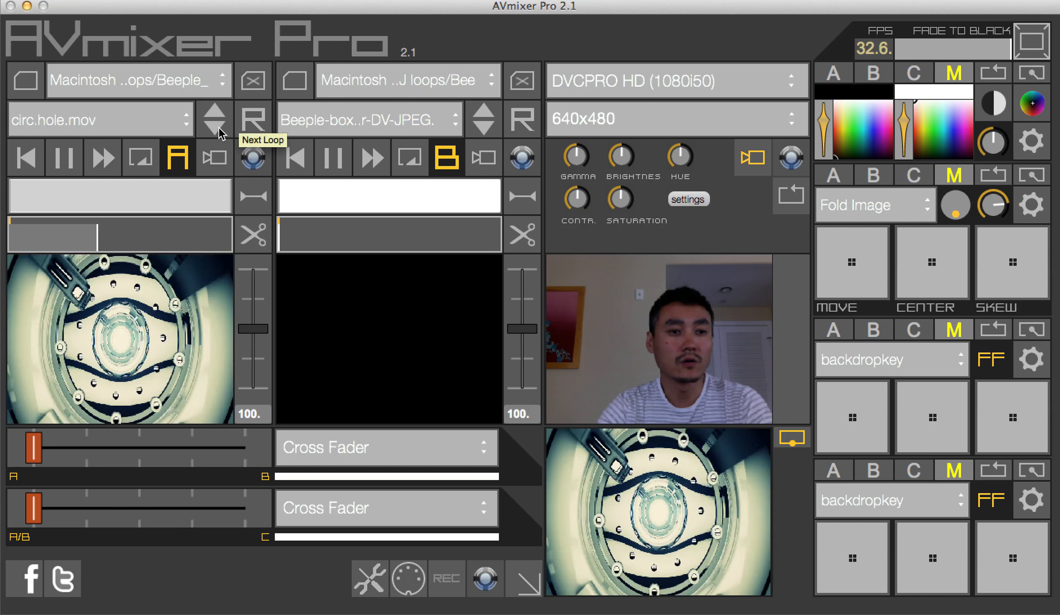
Step channel A through the clips neighbouring circ.hole.mov using the next and previous loop functions.
{"action": "left_click", "coordinate": [218, 127]}
{"action": "left_click", "coordinate": [218, 128]}
{"action": "left_click", "coordinate": [219, 128]}
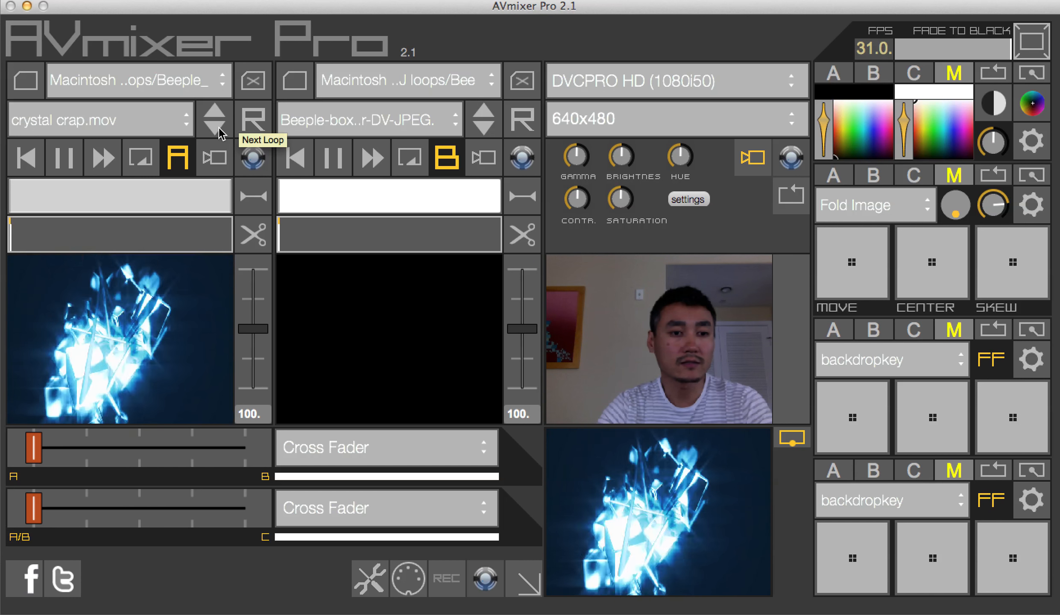
{"action": "left_click", "coordinate": [215, 115]}
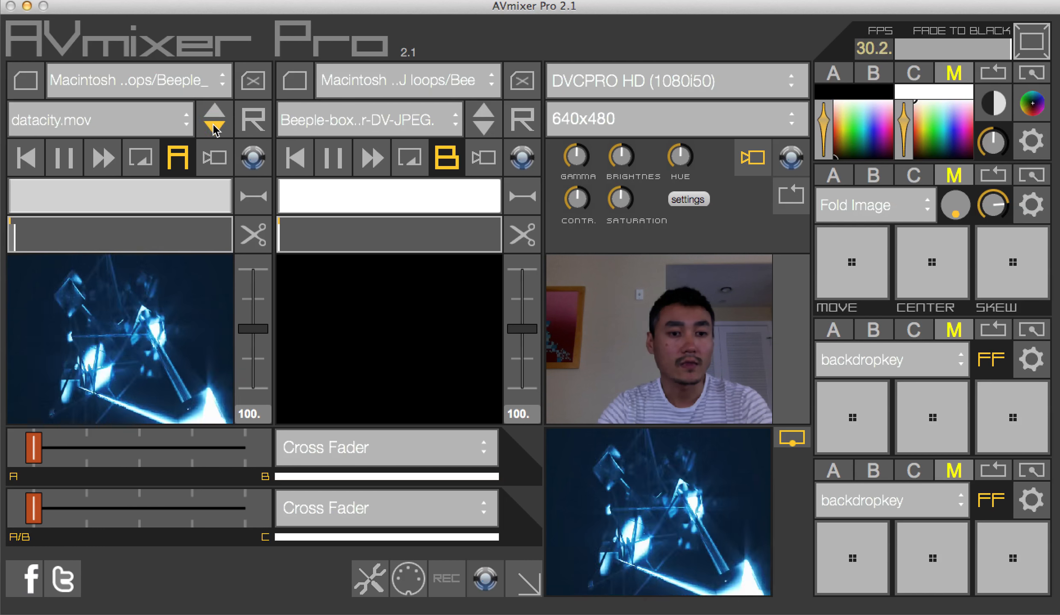
Load random clips from the current folder into channel A several times in a row.
{"action": "left_click", "coordinate": [250, 121]}
{"action": "left_click", "coordinate": [252, 124]}
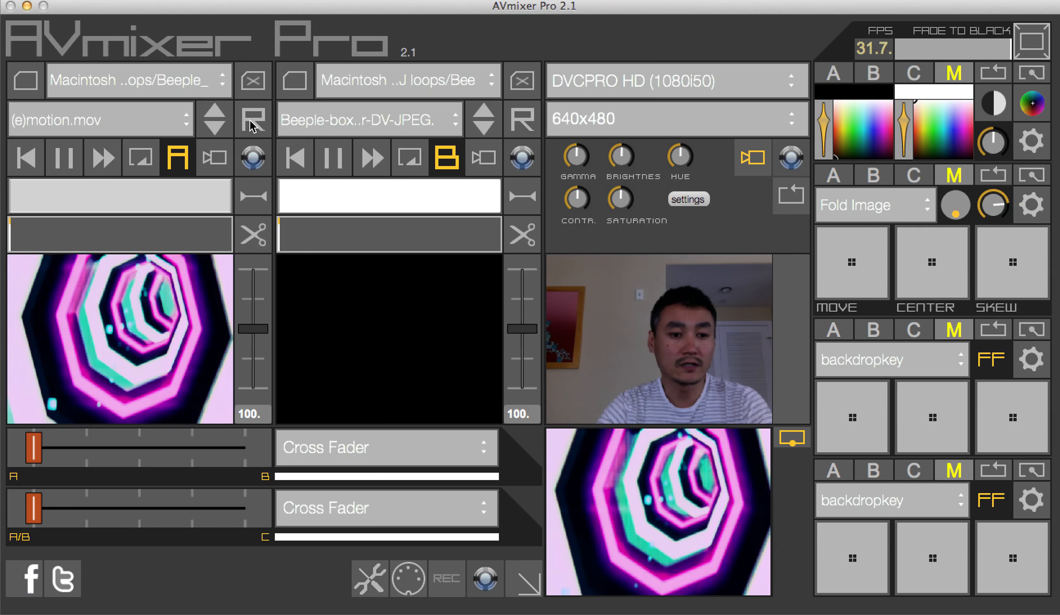
{"action": "left_click", "coordinate": [252, 124]}
{"action": "left_click", "coordinate": [252, 124]}
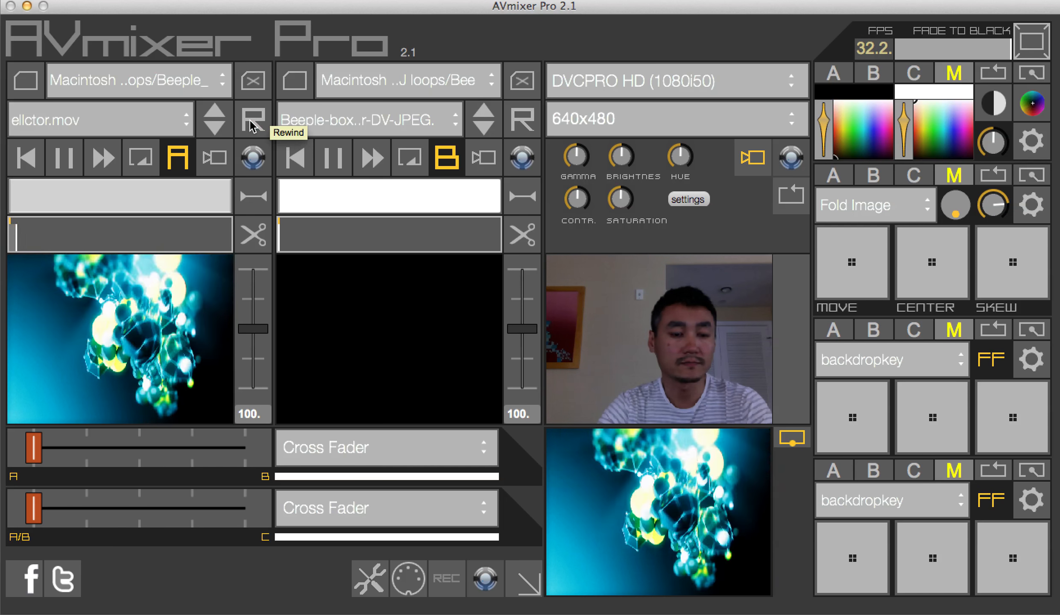
{"action": "left_click", "coordinate": [252, 124]}
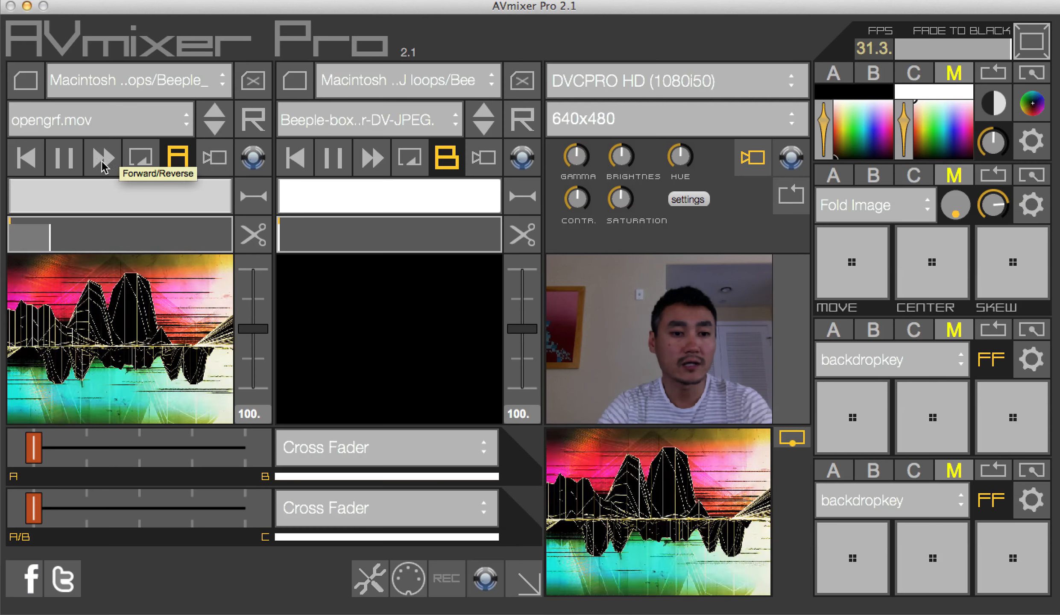
Set loop in/out points on channel A's opengrf.mov around a section before the middle, then around a shorter section further along.
{"action": "left_click", "coordinate": [141, 158]}
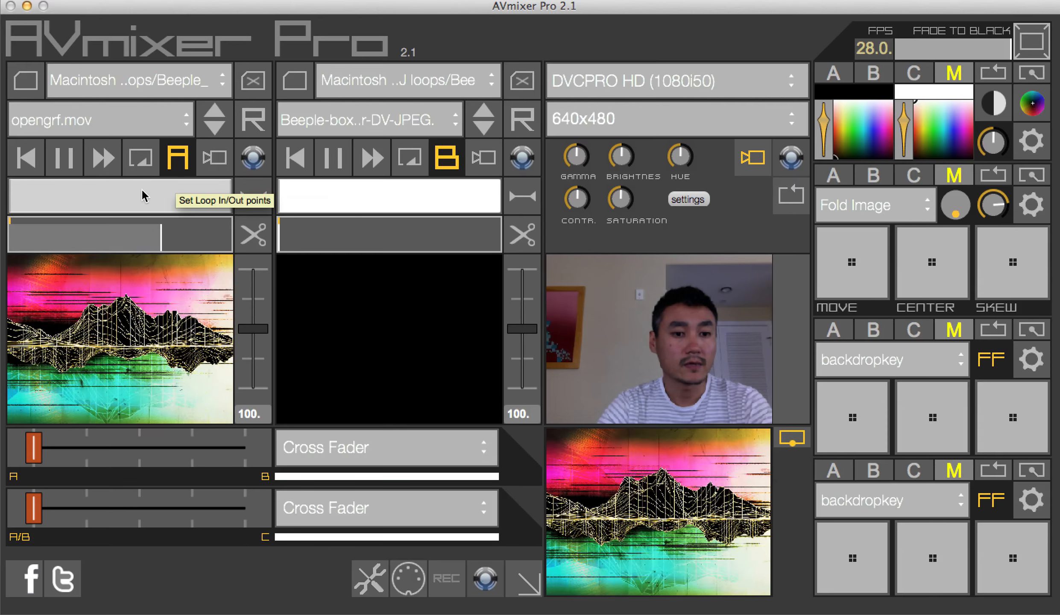
{"action": "left_click_drag", "start_coordinate": [66, 197], "coordinate": [108, 196]}
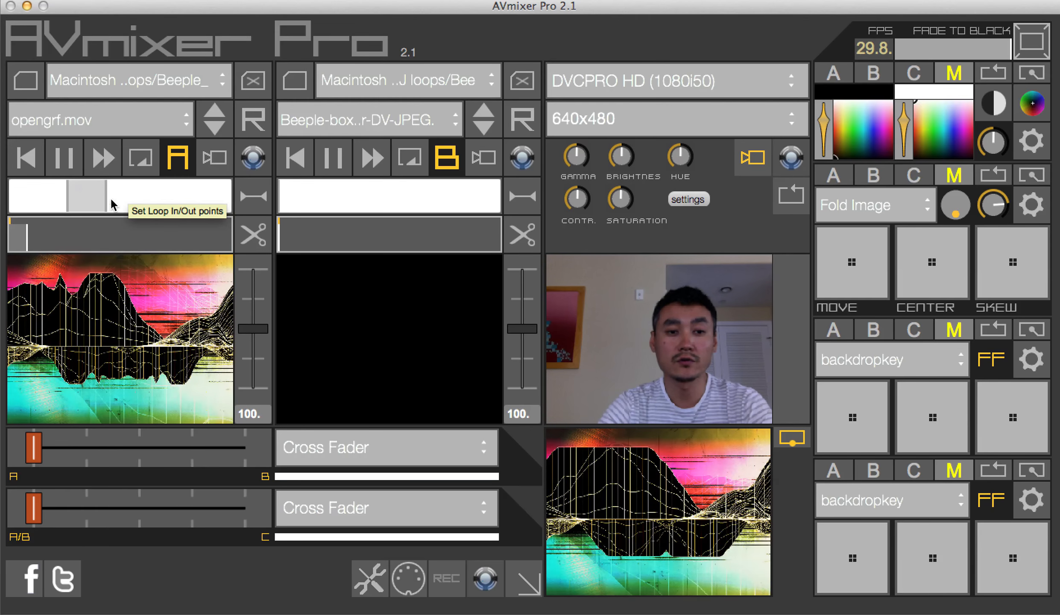
{"action": "left_click_drag", "start_coordinate": [158, 198], "coordinate": [179, 198]}
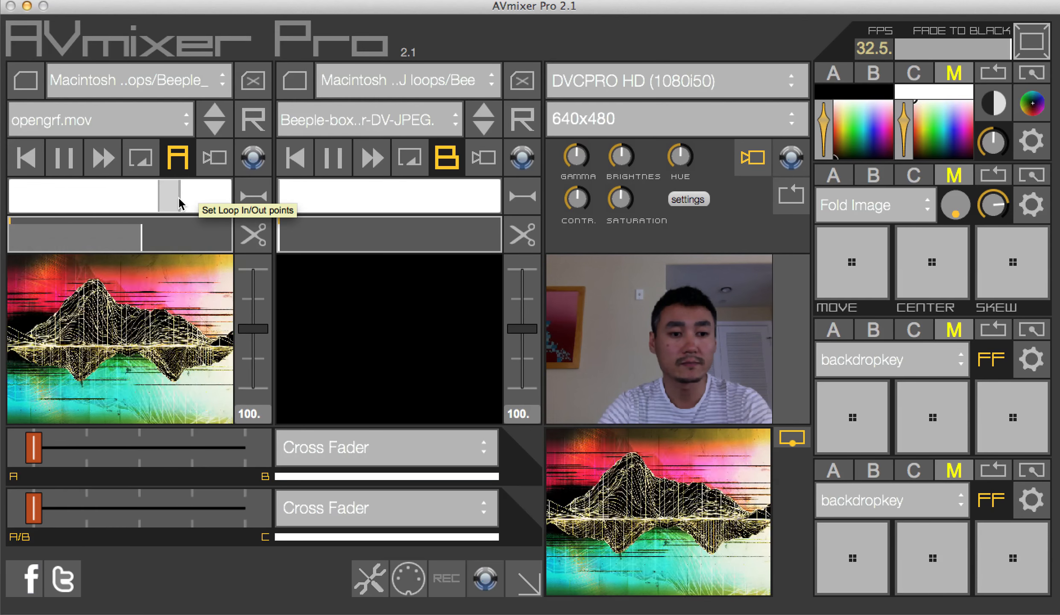
Load another random clip into channel A and set its loop in/out points, ending with a loop over about its first half.
{"action": "left_click", "coordinate": [244, 125]}
{"action": "left_click_drag", "start_coordinate": [102, 199], "coordinate": [140, 207]}
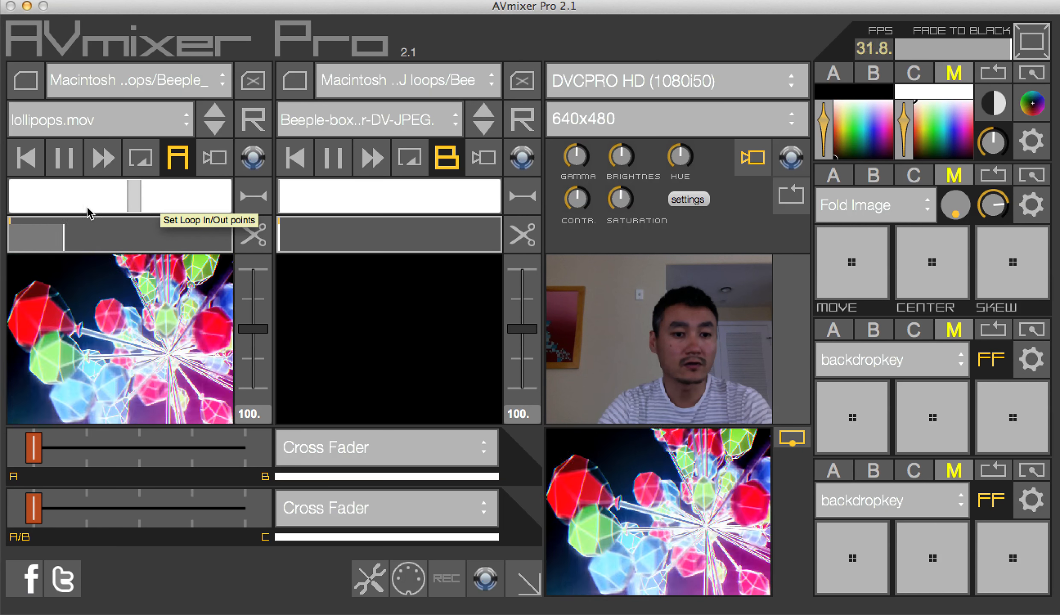
{"action": "left_click_drag", "start_coordinate": [45, 208], "coordinate": [12, 208]}
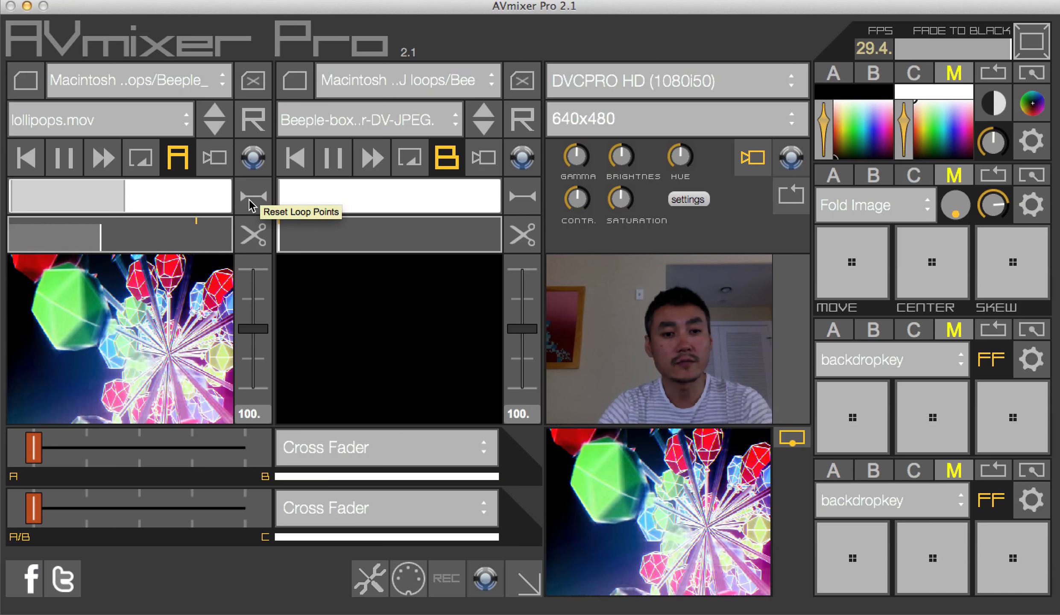
Reset channel A's loop points and scrub through lollipops.mov on its timeline.
{"action": "left_click", "coordinate": [249, 201]}
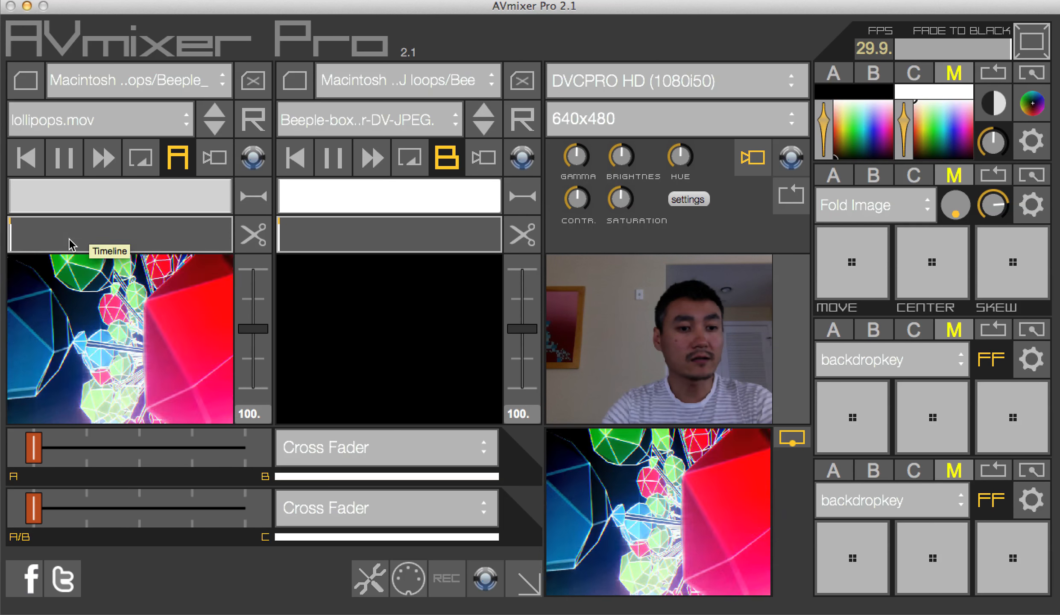
{"action": "left_click_drag", "start_coordinate": [75, 240], "coordinate": [114, 239]}
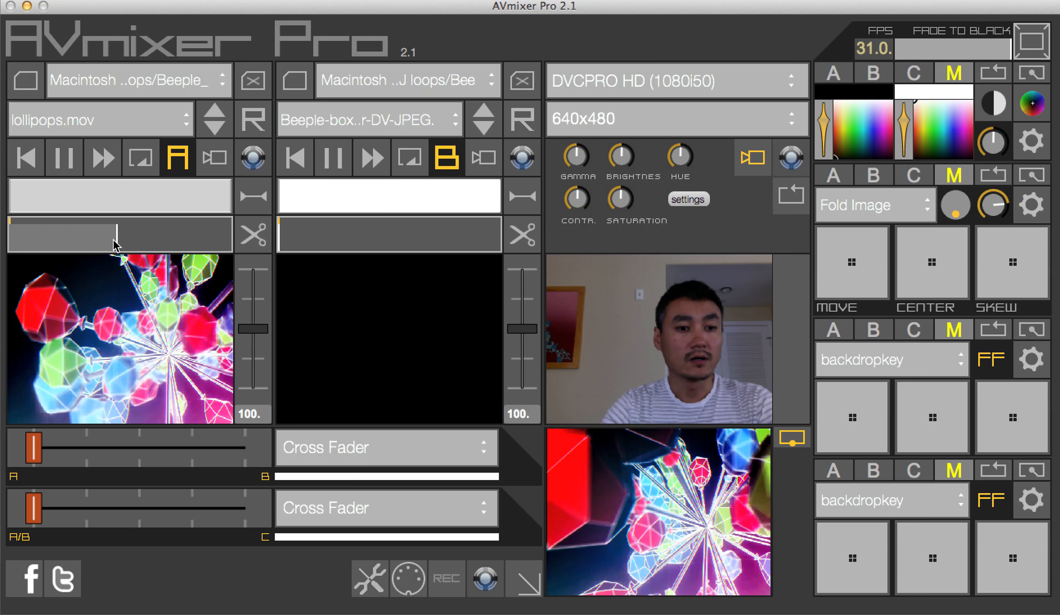
{"action": "left_click", "coordinate": [56, 240]}
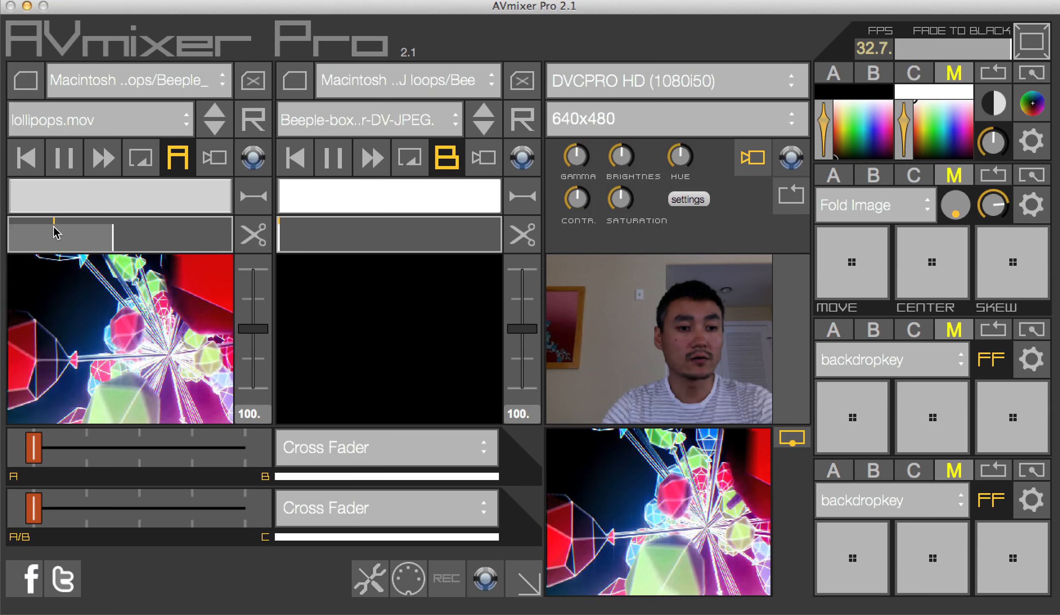
Move the yellow marker on channel A's timeline to several positions, ending about a fifth of the way into lollipops.mov.
{"action": "left_click", "coordinate": [89, 228]}
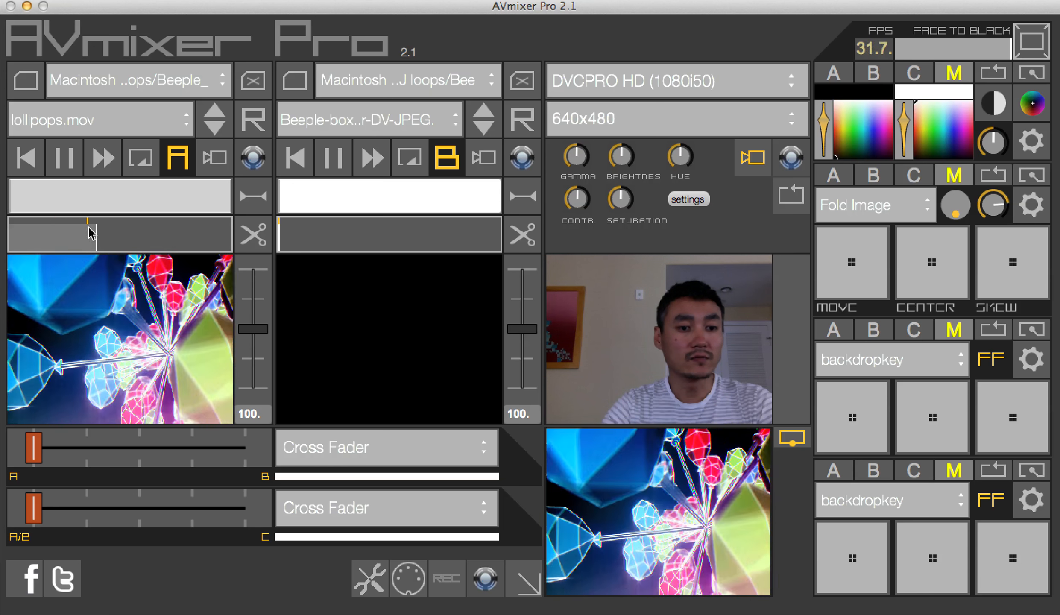
{"action": "left_click", "coordinate": [43, 230]}
{"action": "left_click", "coordinate": [77, 240]}
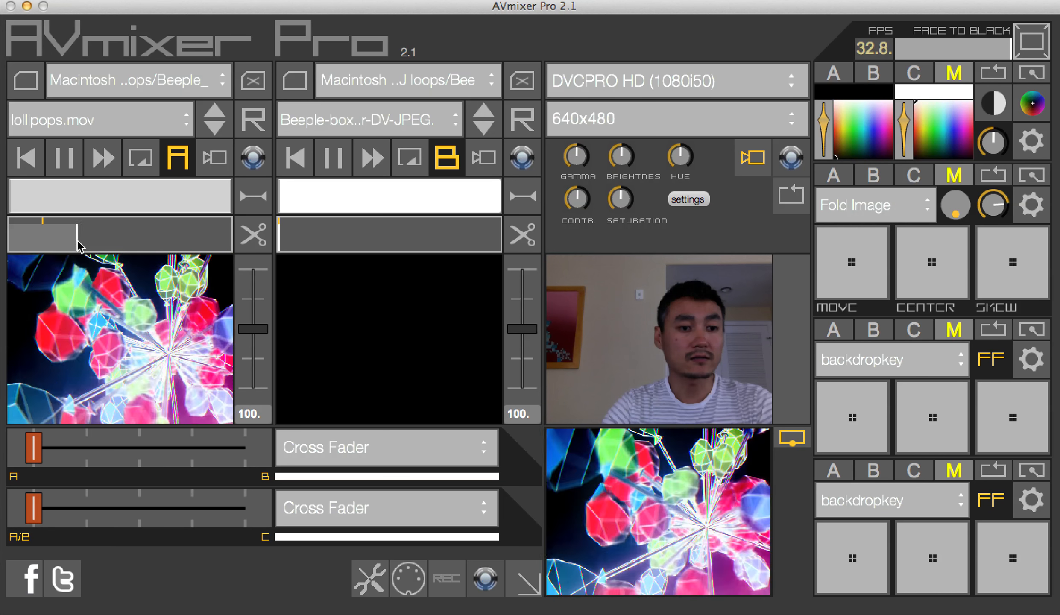
{"action": "left_click", "coordinate": [47, 234]}
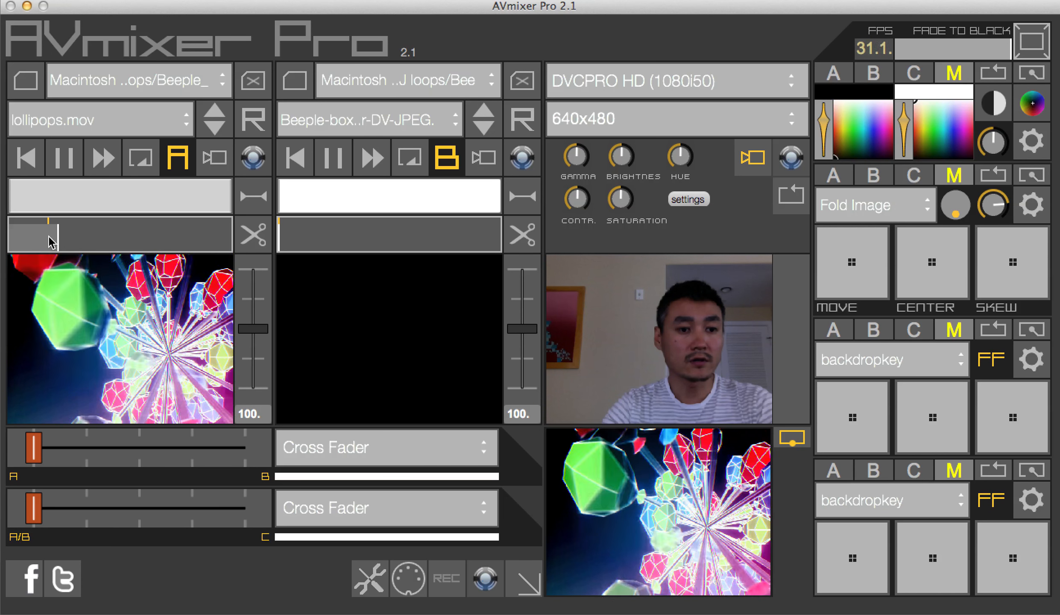
Set the yellow marker about an eighth of the way along channel A's timeline and rewind lollipops.mov repeatedly.
{"action": "left_click", "coordinate": [38, 239]}
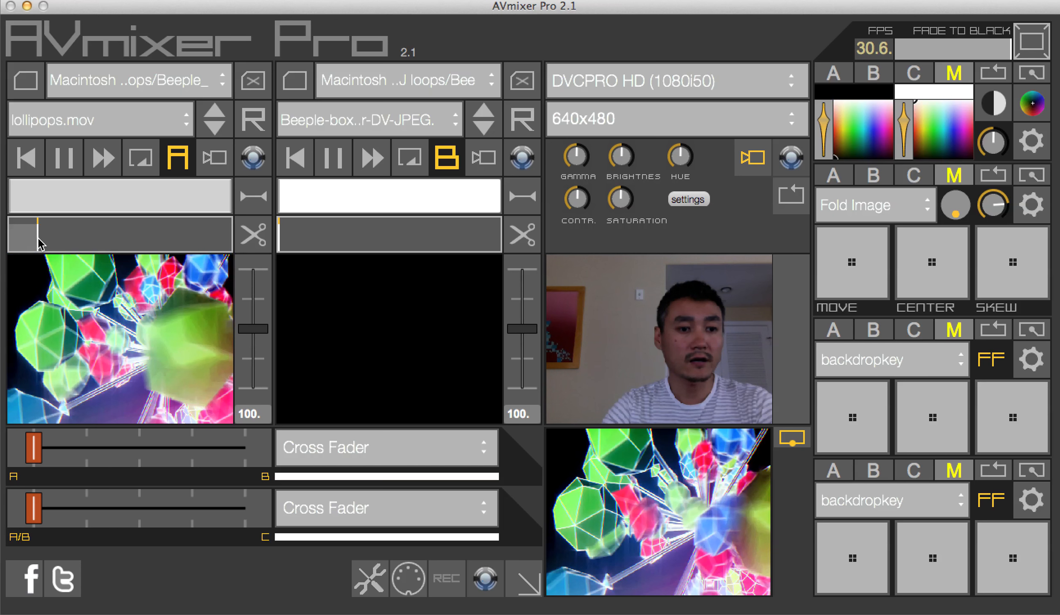
{"action": "left_click", "coordinate": [26, 164]}
{"action": "left_click", "coordinate": [27, 165]}
{"action": "left_click", "coordinate": [27, 165]}
{"action": "left_click", "coordinate": [27, 165]}
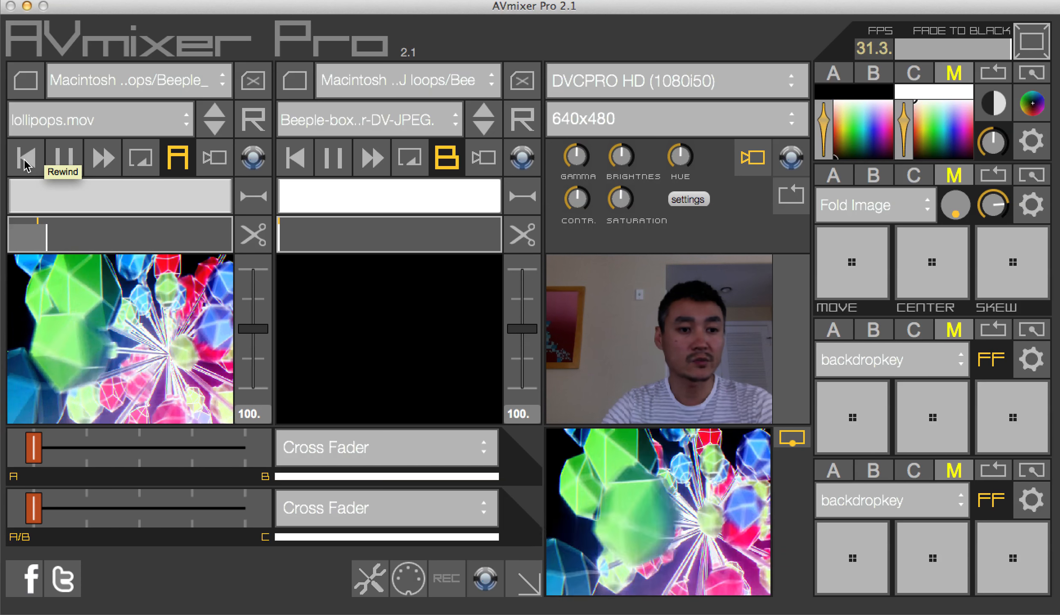
{"action": "left_click", "coordinate": [27, 165]}
{"action": "left_click", "coordinate": [26, 164]}
{"action": "left_click", "coordinate": [26, 164]}
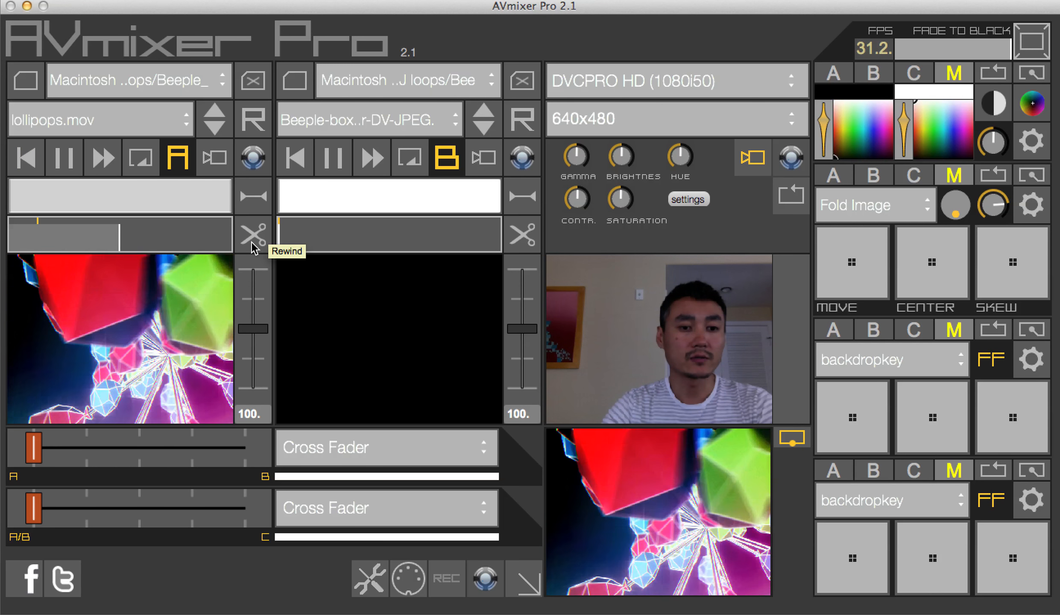
Trigger channel A's scissors control repeatedly to make lollipops.mov jump back to the yellow marker.
{"action": "left_click", "coordinate": [253, 242]}
{"action": "left_click", "coordinate": [254, 241]}
{"action": "left_click", "coordinate": [254, 241]}
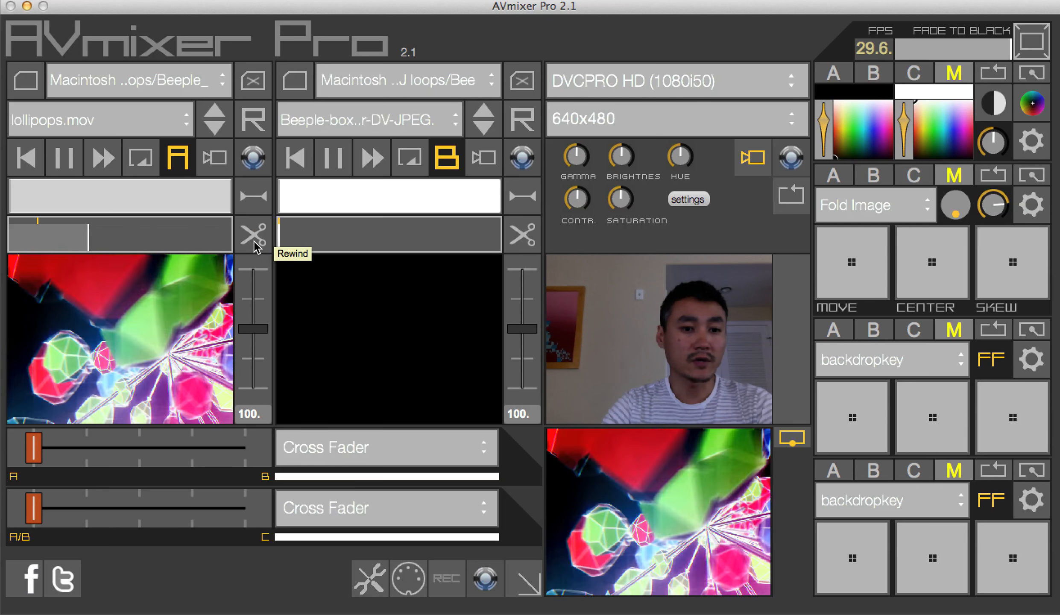
{"action": "left_click", "coordinate": [254, 241]}
{"action": "left_click", "coordinate": [254, 242]}
{"action": "left_click", "coordinate": [254, 242]}
{"action": "left_click", "coordinate": [254, 242]}
{"action": "left_click", "coordinate": [255, 242]}
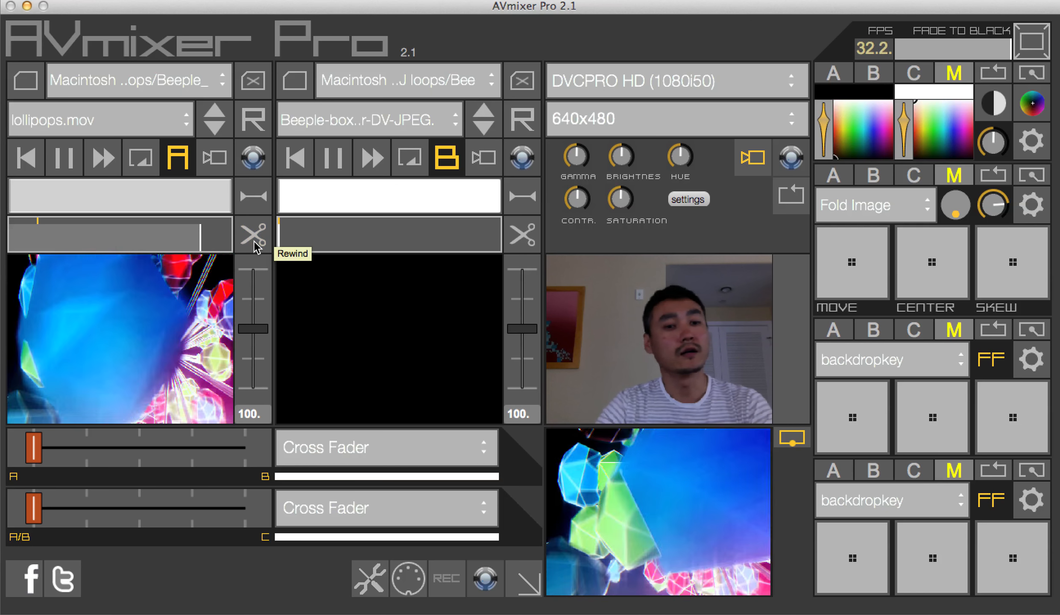
{"action": "left_click", "coordinate": [254, 241]}
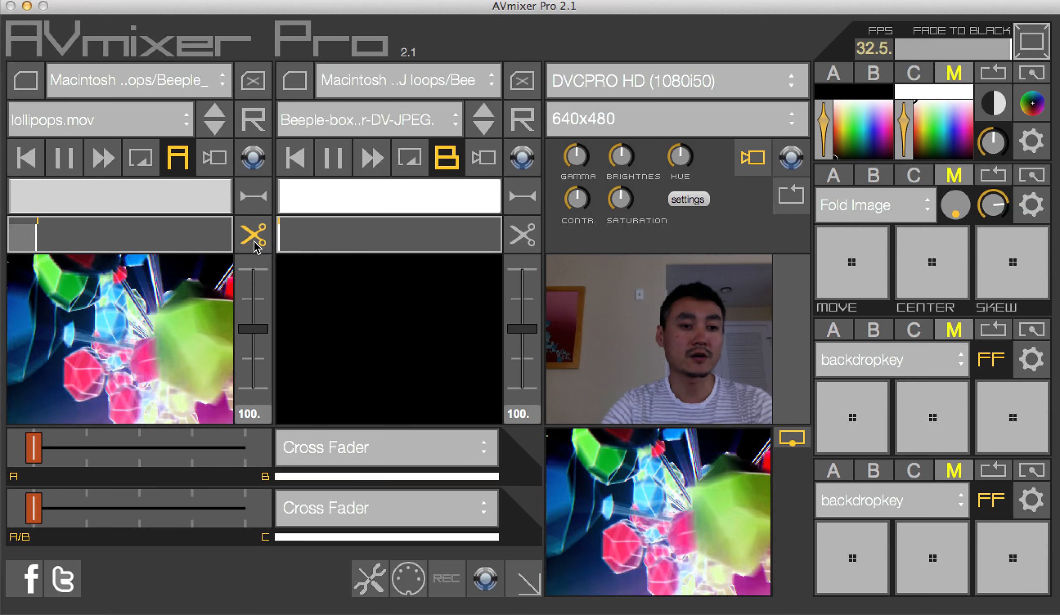
{"action": "left_click", "coordinate": [254, 242]}
{"action": "left_click", "coordinate": [254, 242]}
{"action": "left_click", "coordinate": [254, 242]}
{"action": "left_click", "coordinate": [254, 241]}
{"action": "left_click", "coordinate": [254, 242]}
{"action": "left_click", "coordinate": [254, 241]}
{"action": "left_click", "coordinate": [254, 242]}
{"action": "left_click", "coordinate": [254, 241]}
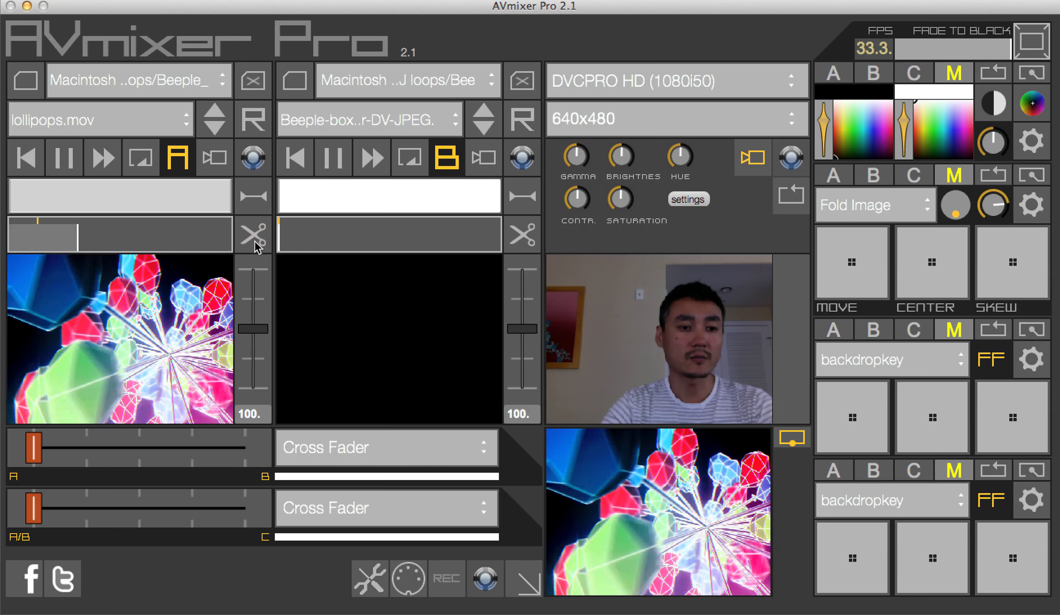
{"action": "left_click", "coordinate": [254, 242]}
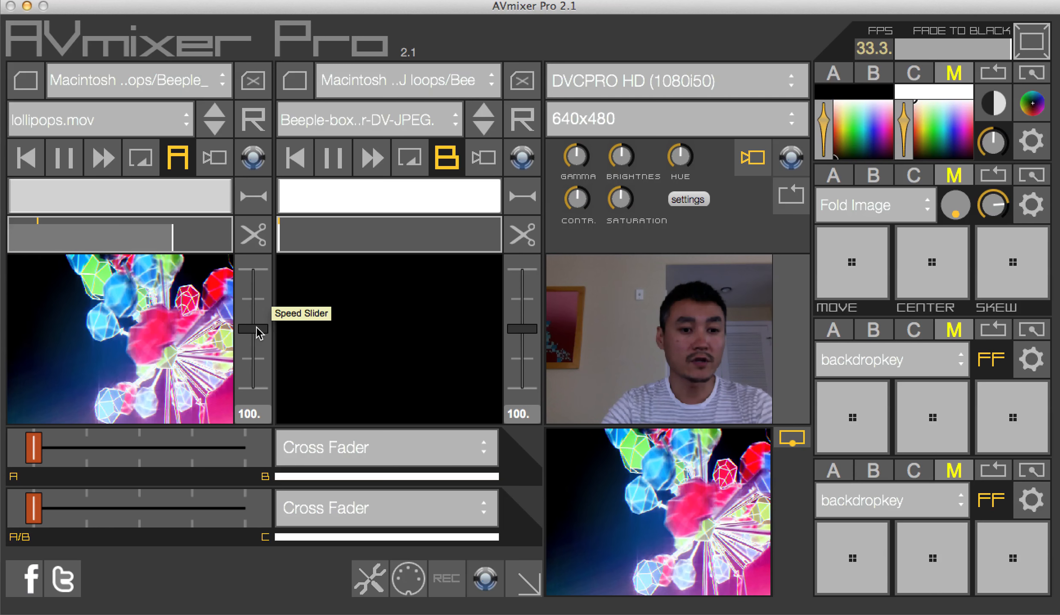
Raise channel A's playback speed to 134.3.
{"action": "left_click_drag", "start_coordinate": [256, 336], "coordinate": [250, 310]}
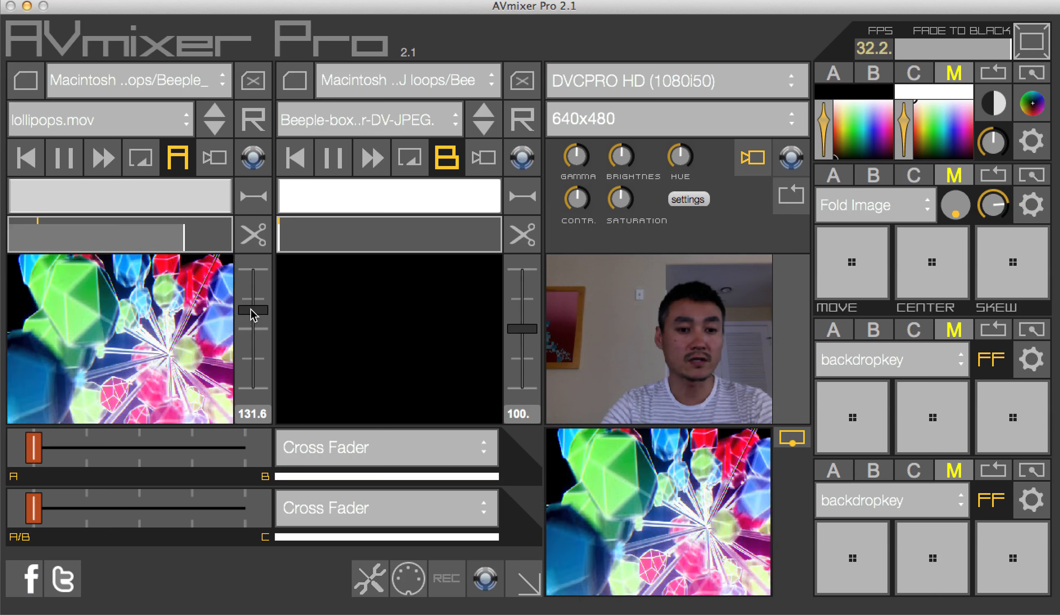
{"action": "mouse_move", "coordinate": [250, 308]}
{"action": "left_mouse_down"}
{"action": "mouse_move", "coordinate": [250, 293]}
{"action": "mouse_move", "coordinate": [250, 320]}
{"action": "mouse_move", "coordinate": [256, 307]}
{"action": "left_mouse_up"}
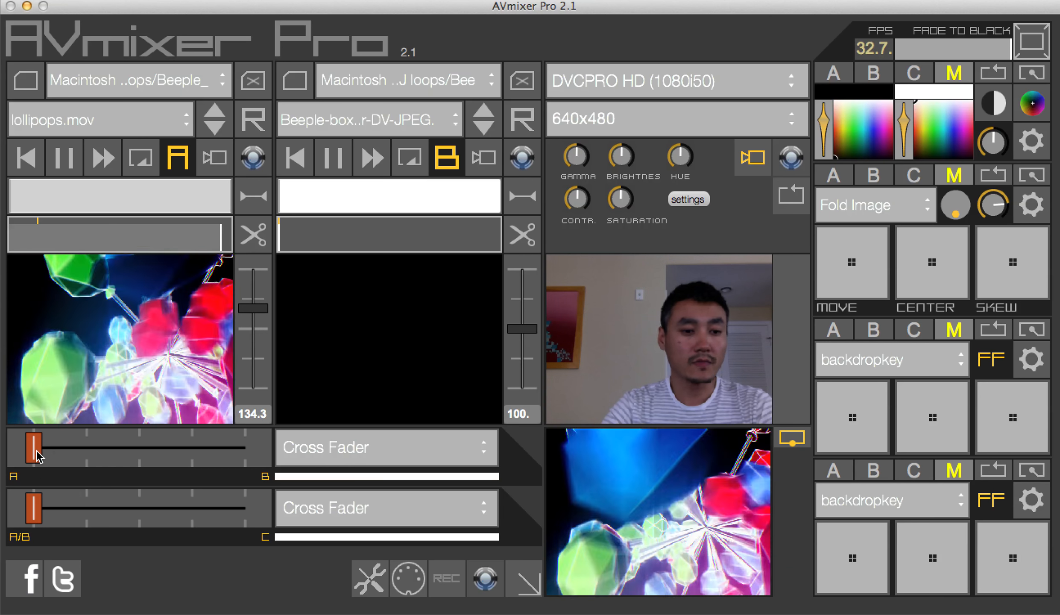
Load a random clip into channel B and try the A/B cross fader, leaving it fully on A.
{"action": "mouse_move", "coordinate": [36, 452]}
{"action": "left_mouse_down"}
{"action": "mouse_move", "coordinate": [234, 453]}
{"action": "mouse_move", "coordinate": [16, 455]}
{"action": "mouse_move", "coordinate": [244, 453]}
{"action": "mouse_move", "coordinate": [20, 454]}
{"action": "left_mouse_up"}
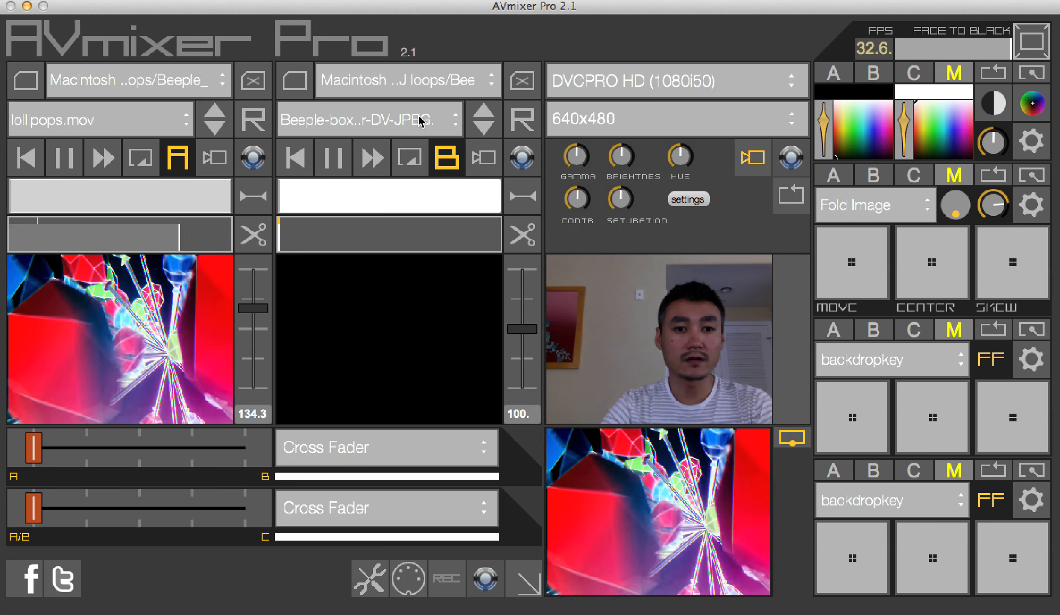
{"action": "left_click", "coordinate": [520, 125]}
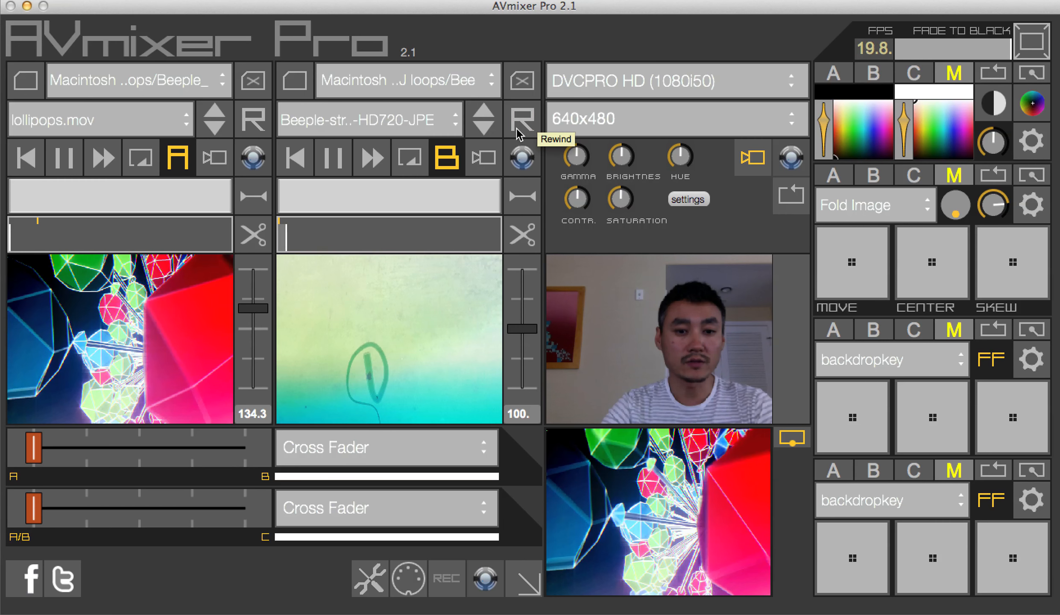
{"action": "left_click_drag", "start_coordinate": [29, 451], "coordinate": [63, 455]}
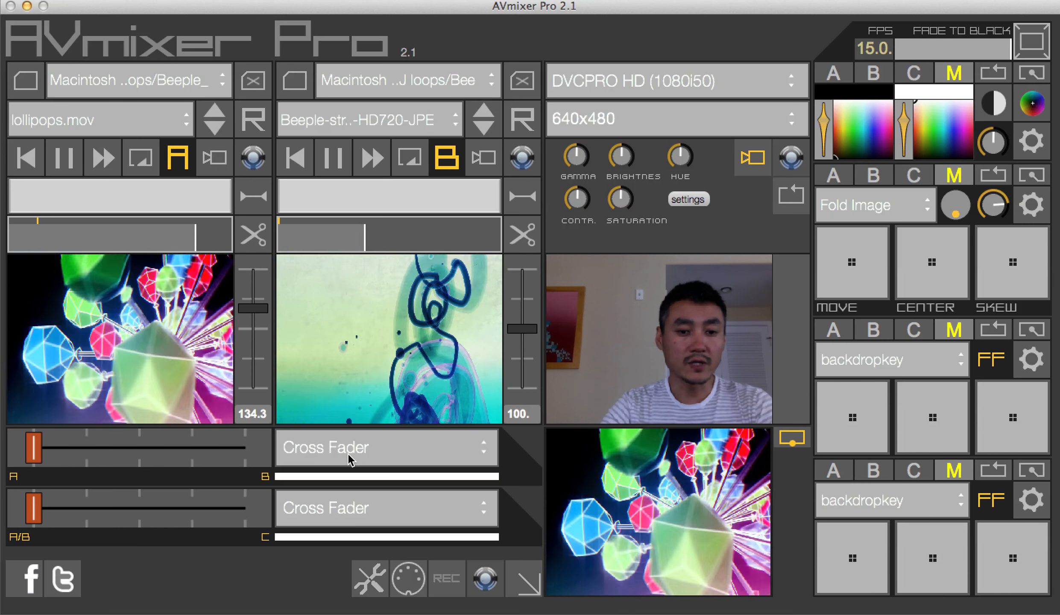
Set the A/B mix mode to Chroma Key and move its fader about two thirds of the way toward B.
{"action": "left_click", "coordinate": [350, 448]}
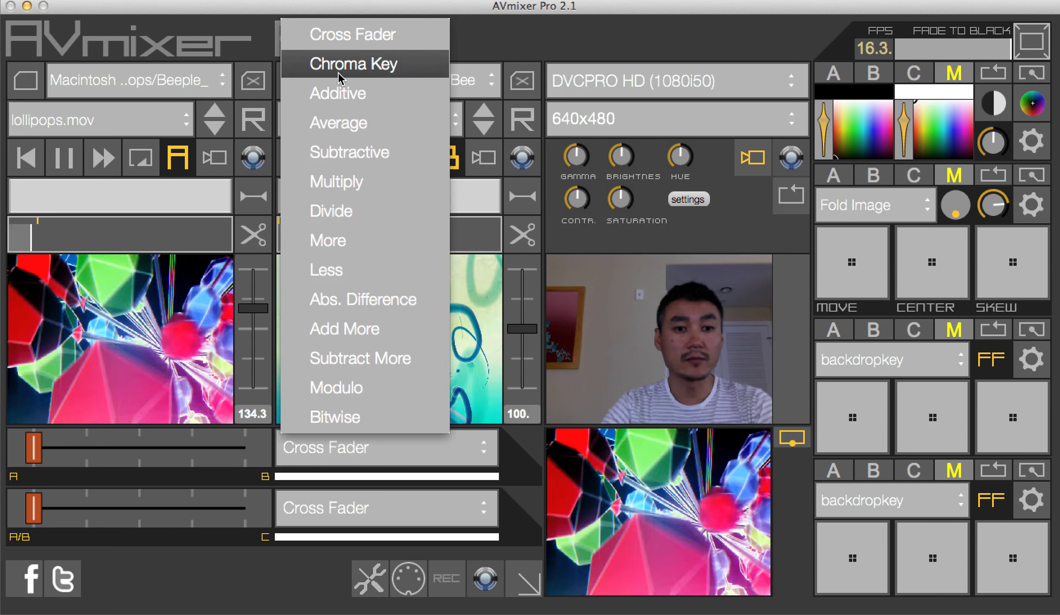
{"action": "left_click", "coordinate": [333, 64]}
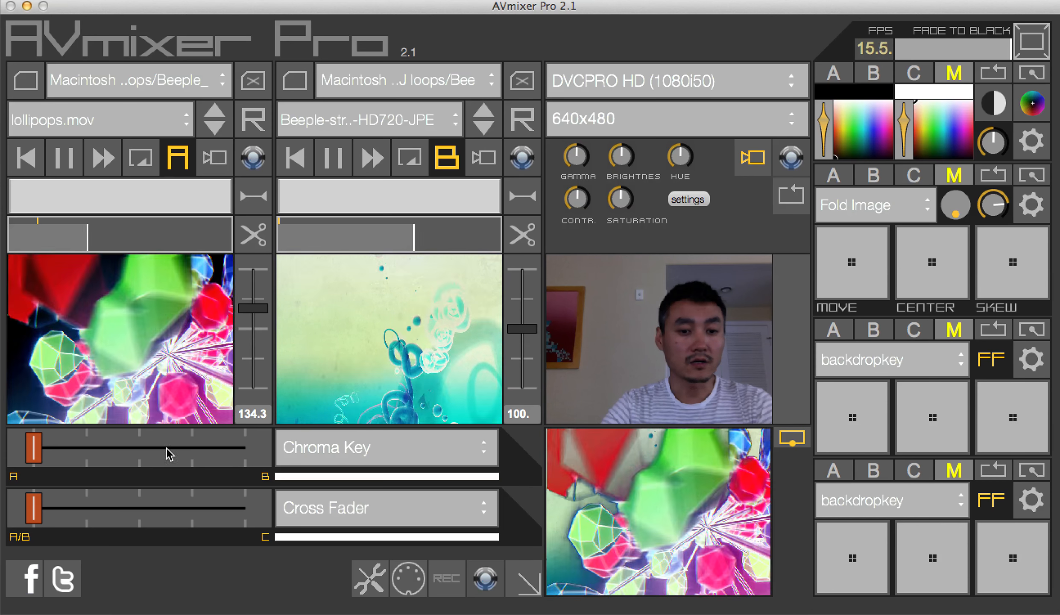
{"action": "left_click_drag", "start_coordinate": [136, 452], "coordinate": [144, 459]}
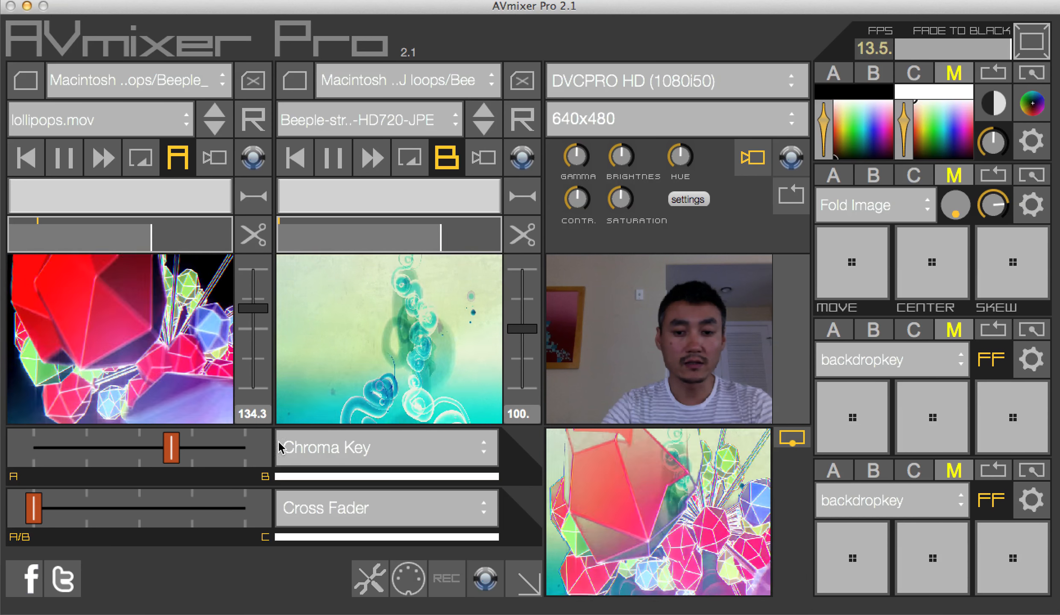
Try the Additive mix mode between channels A and B, then switch it to Multiply.
{"action": "left_click", "coordinate": [366, 452]}
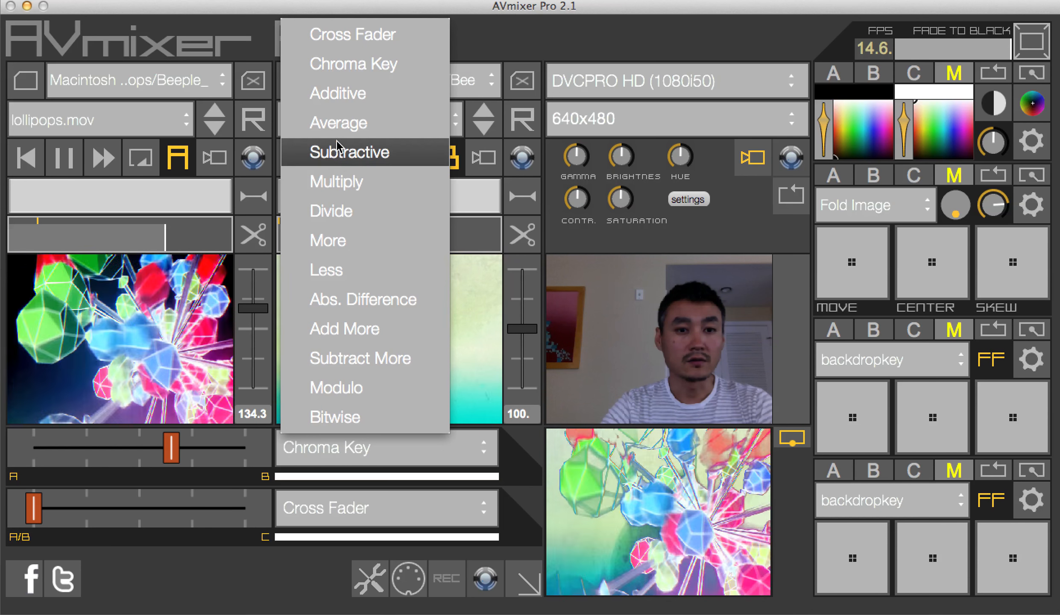
{"action": "left_click", "coordinate": [338, 97]}
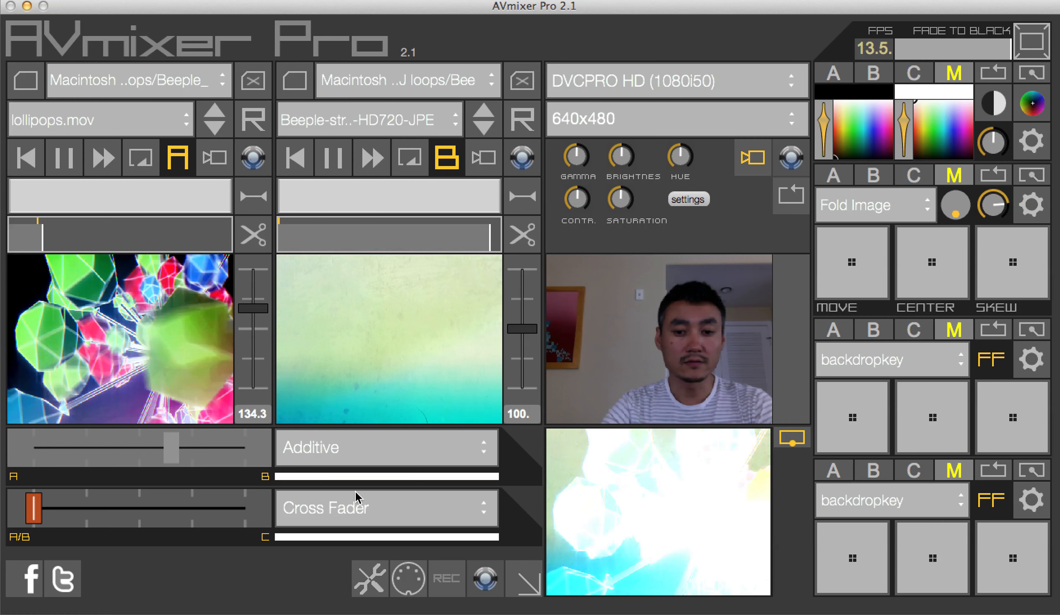
{"action": "left_click", "coordinate": [357, 455]}
{"action": "left_click", "coordinate": [327, 182]}
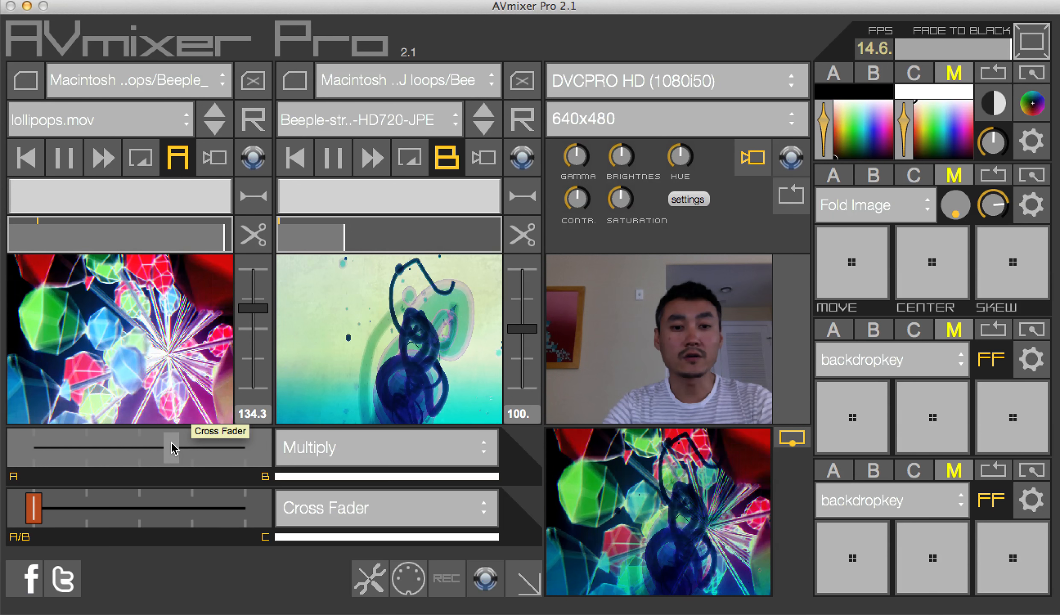
Return the A/B mix mode to Cross Fader and sweep the fader, leaving it fully on channel B.
{"action": "left_click", "coordinate": [356, 455]}
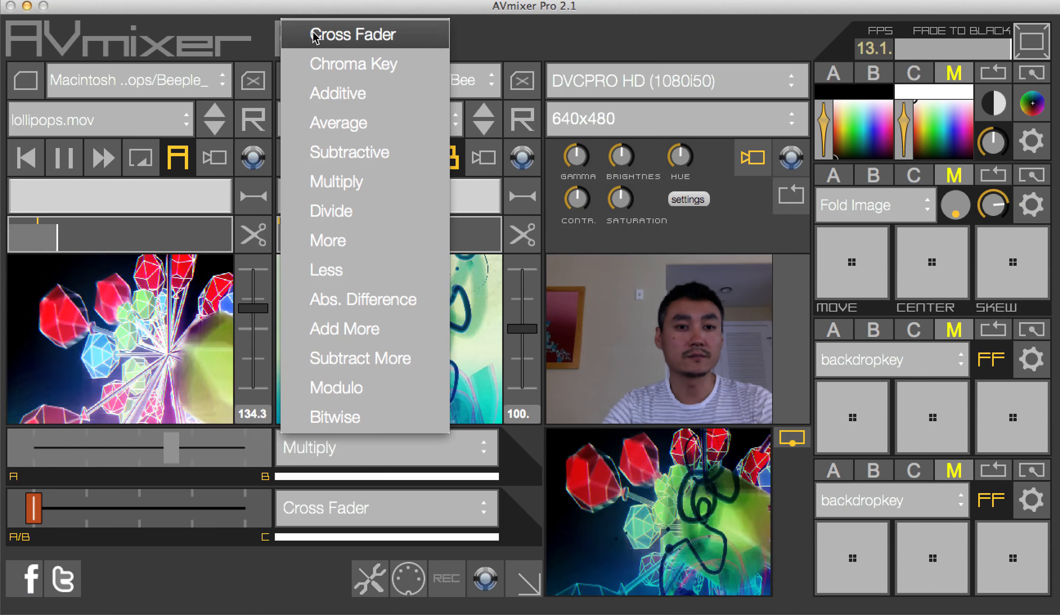
{"action": "left_click", "coordinate": [315, 35]}
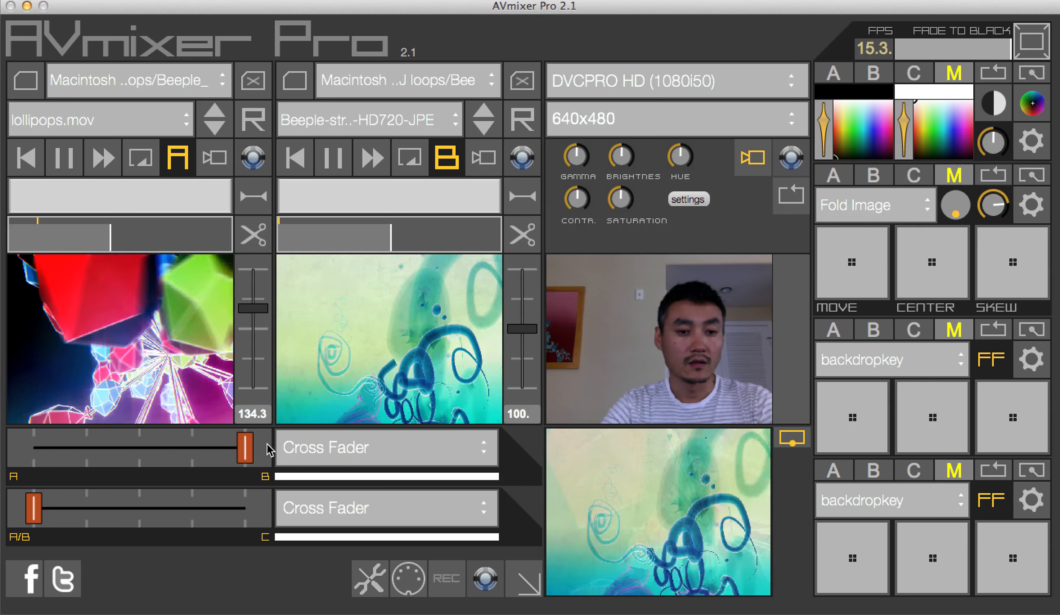
{"action": "left_click_drag", "start_coordinate": [85, 442], "coordinate": [34, 446]}
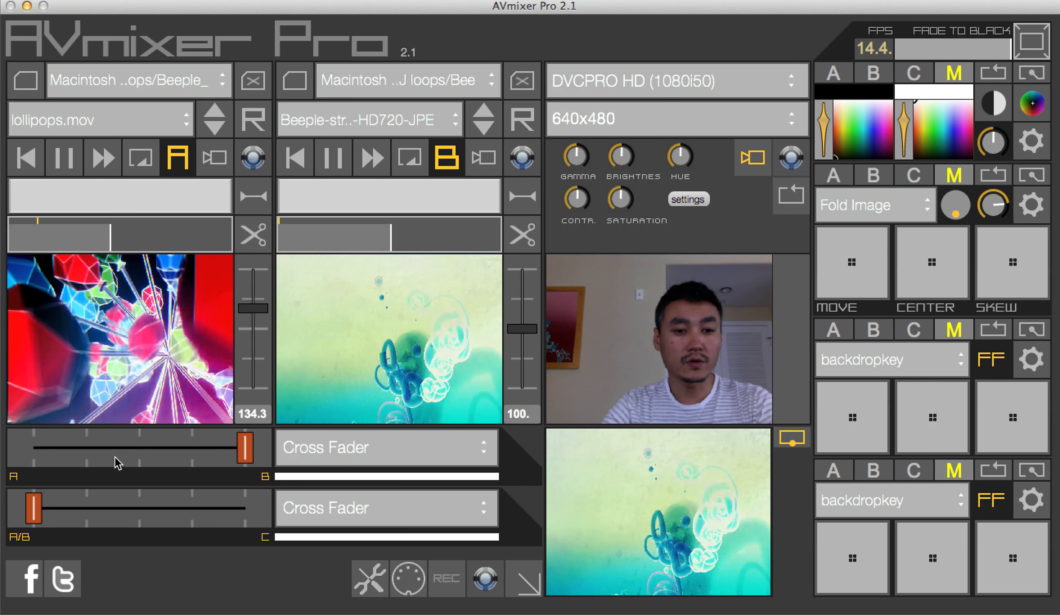
{"action": "left_click_drag", "start_coordinate": [118, 462], "coordinate": [148, 461]}
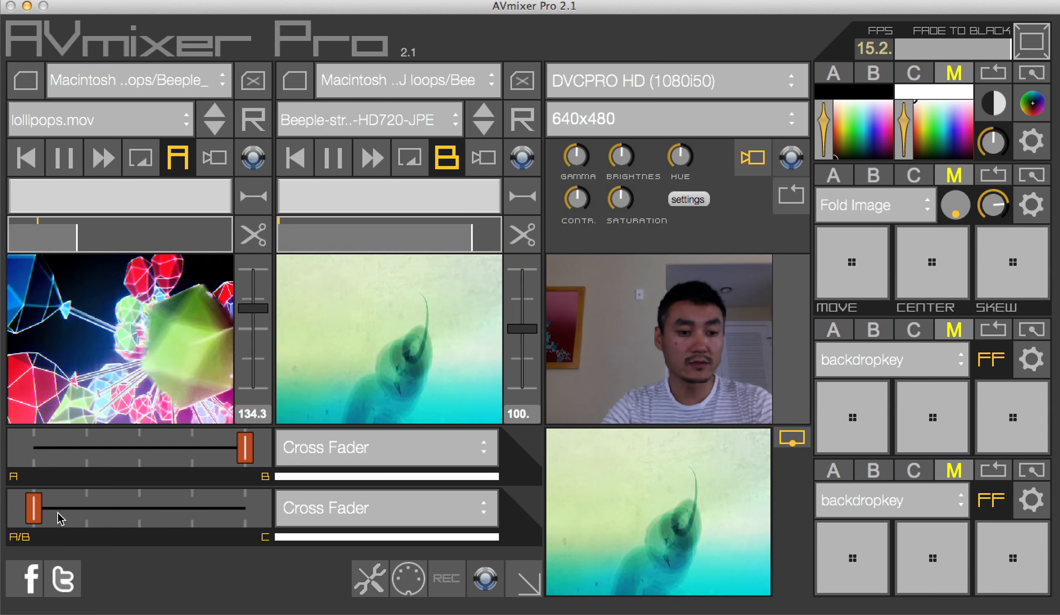
Fade the second mixer from A/B all the way over to the channel C camera.
{"action": "left_click_drag", "start_coordinate": [34, 512], "coordinate": [74, 513]}
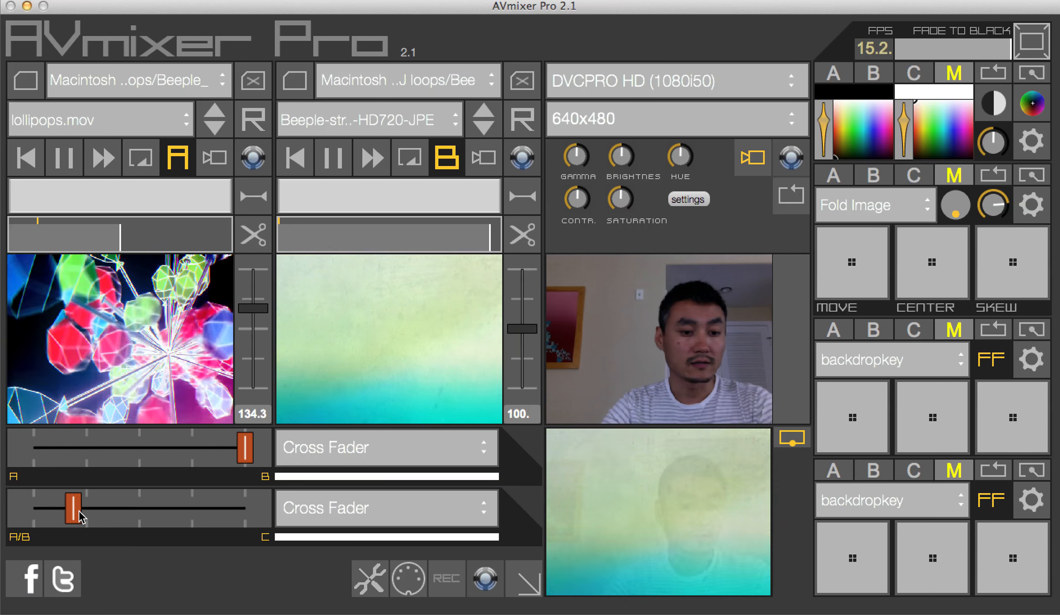
{"action": "left_click_drag", "start_coordinate": [246, 509], "coordinate": [290, 516]}
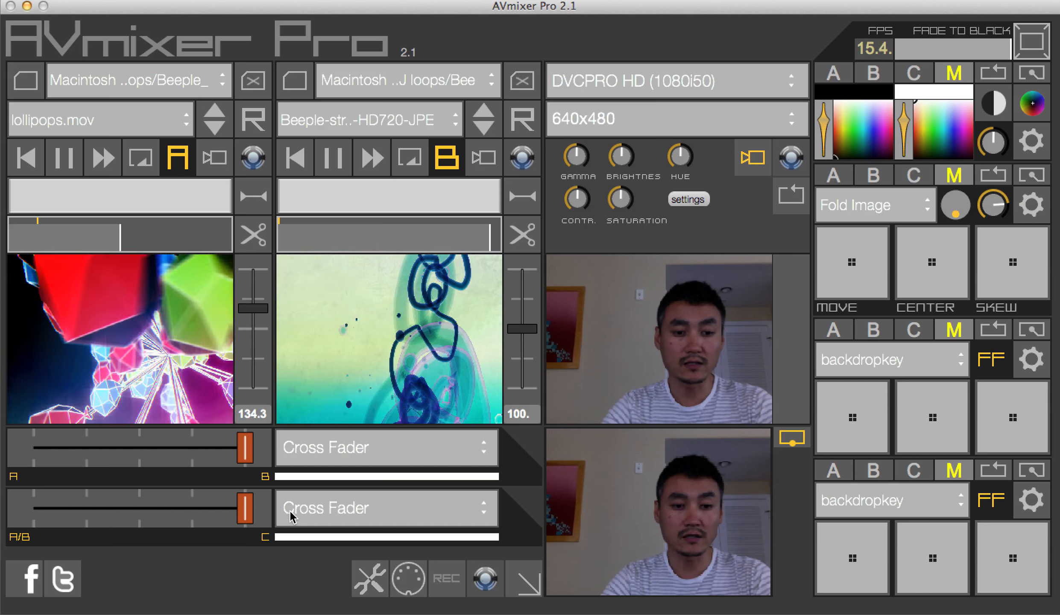
Try Additive as the A/B-to-C mix mode, then set it to Multiply.
{"action": "left_click", "coordinate": [320, 509]}
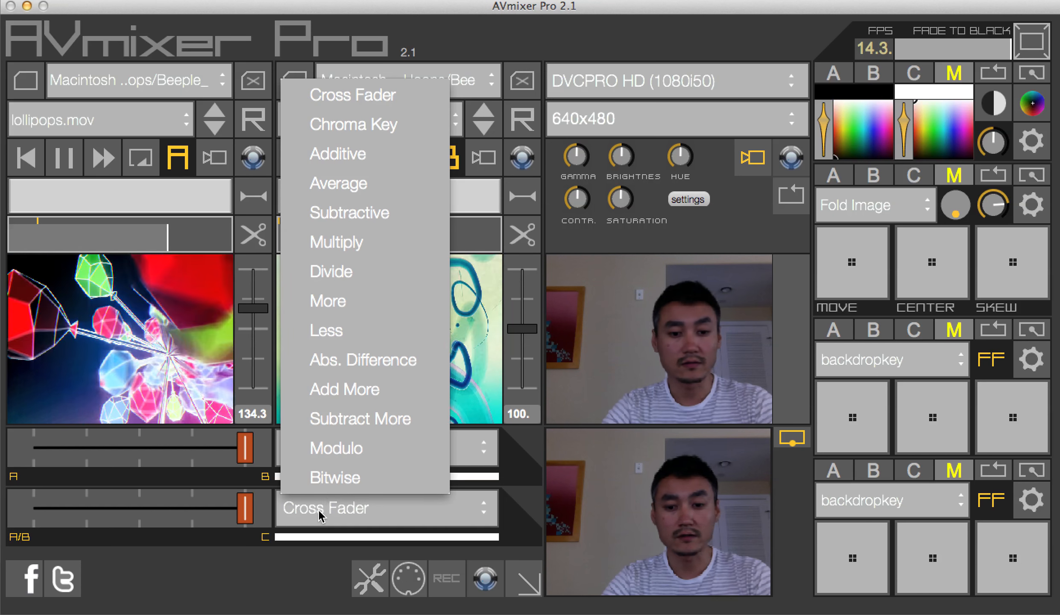
{"action": "left_click", "coordinate": [332, 160]}
{"action": "left_click", "coordinate": [310, 512]}
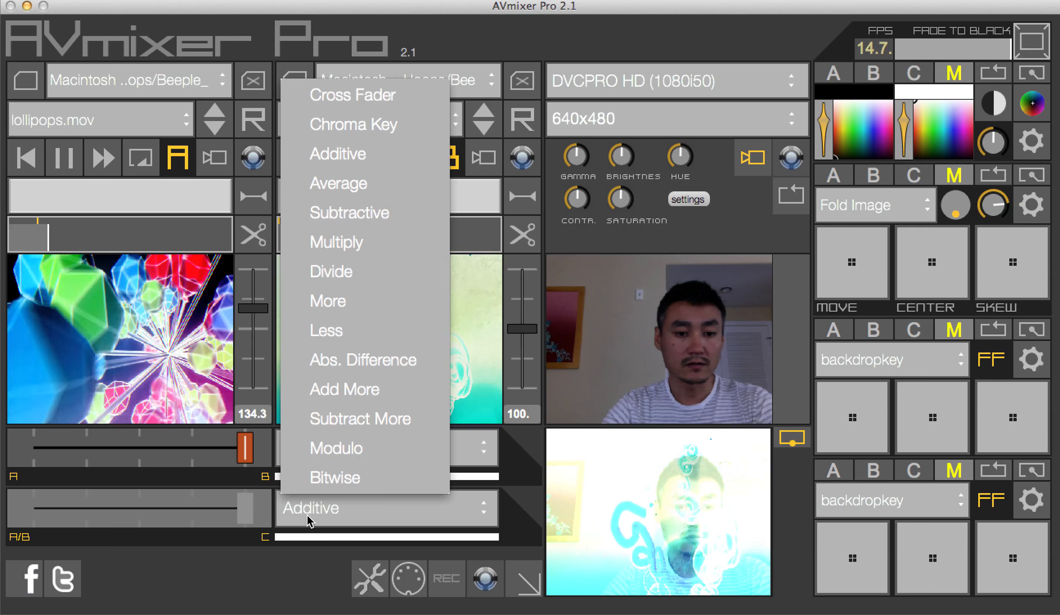
{"action": "left_click", "coordinate": [345, 248]}
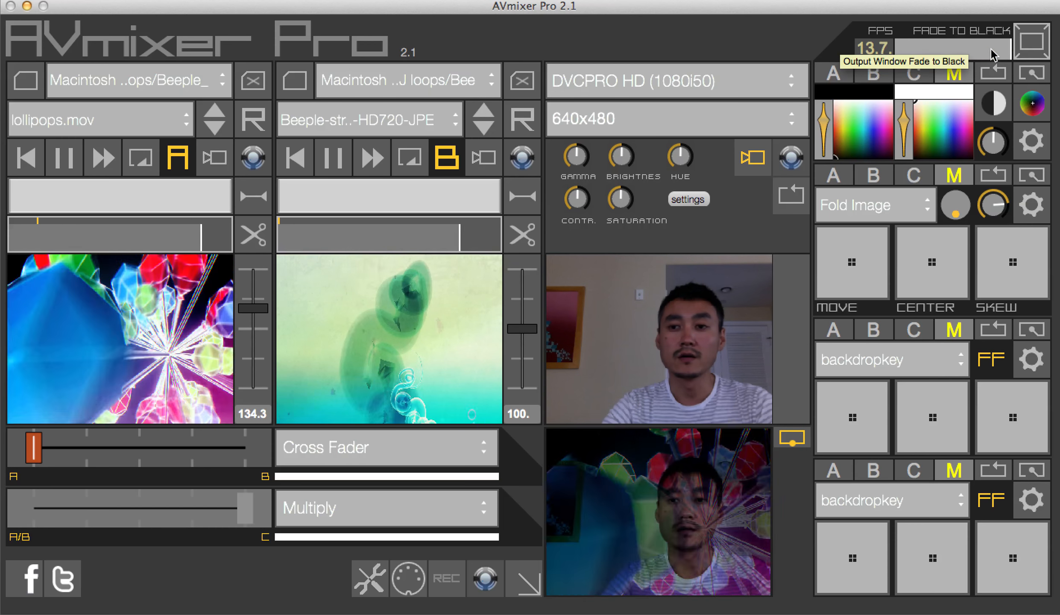
Place the output window over the mixer, and fade the output to black and back to full with Fade to Black.
{"action": "left_click_drag", "start_coordinate": [1007, 46], "coordinate": [996, 47]}
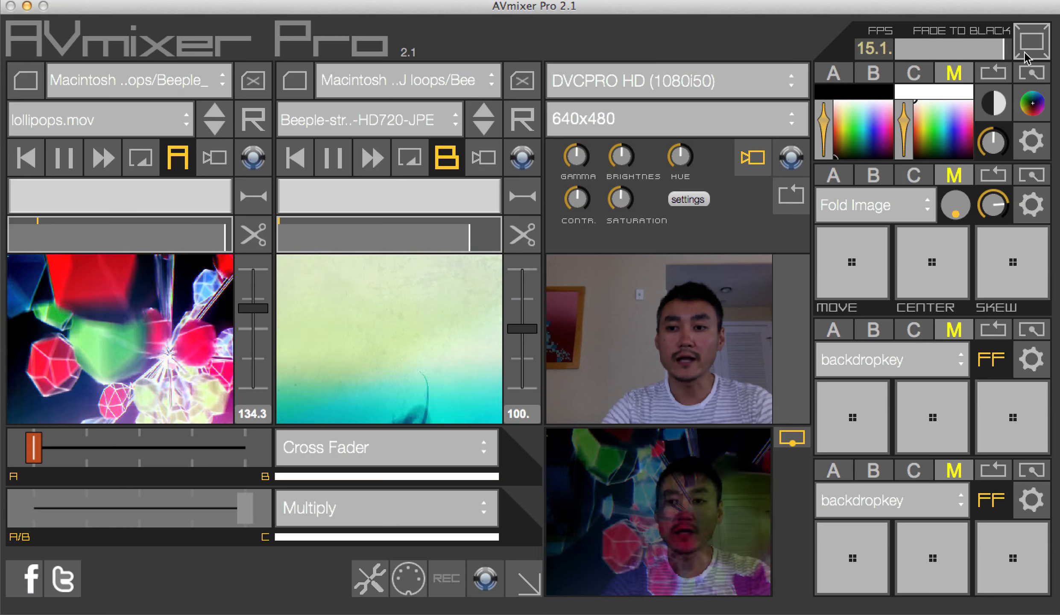
{"action": "left_click_drag", "start_coordinate": [908, 107], "coordinate": [617, 68]}
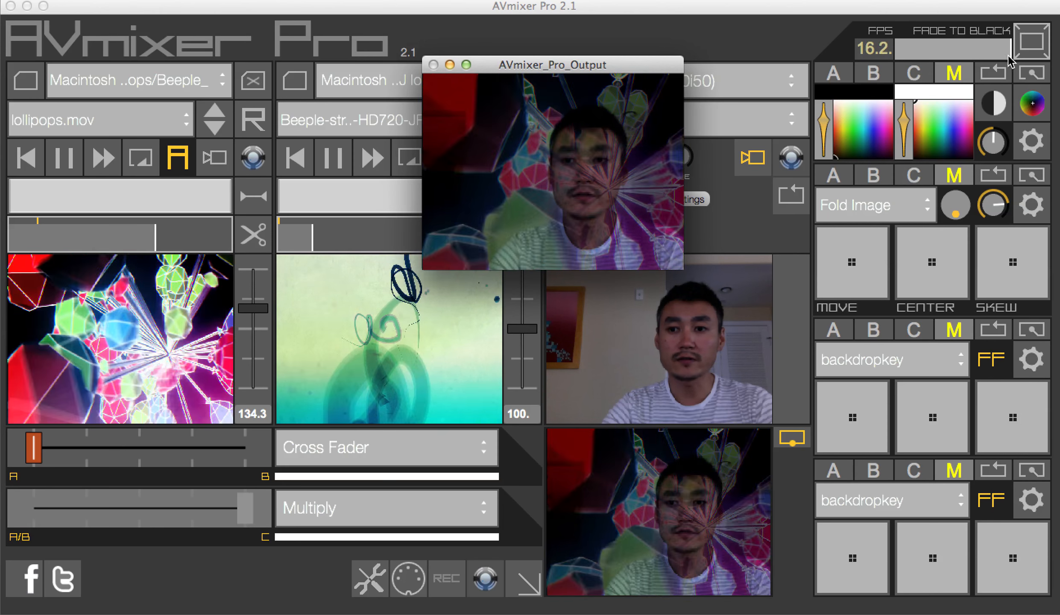
{"action": "left_click", "coordinate": [1030, 42]}
{"action": "left_click", "coordinate": [1001, 54]}
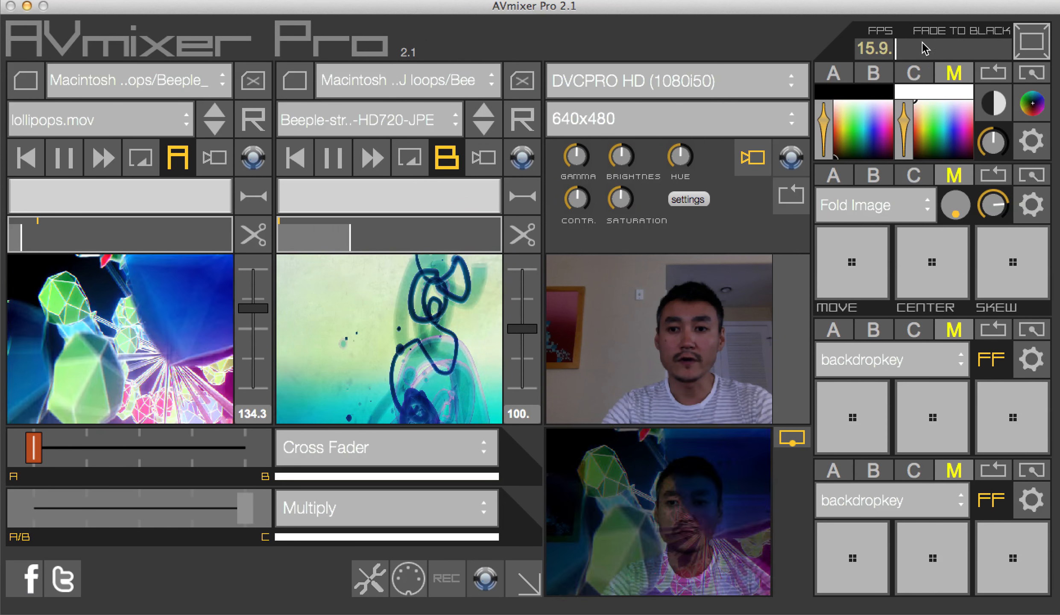
{"action": "left_click_drag", "start_coordinate": [902, 48], "coordinate": [1048, 46]}
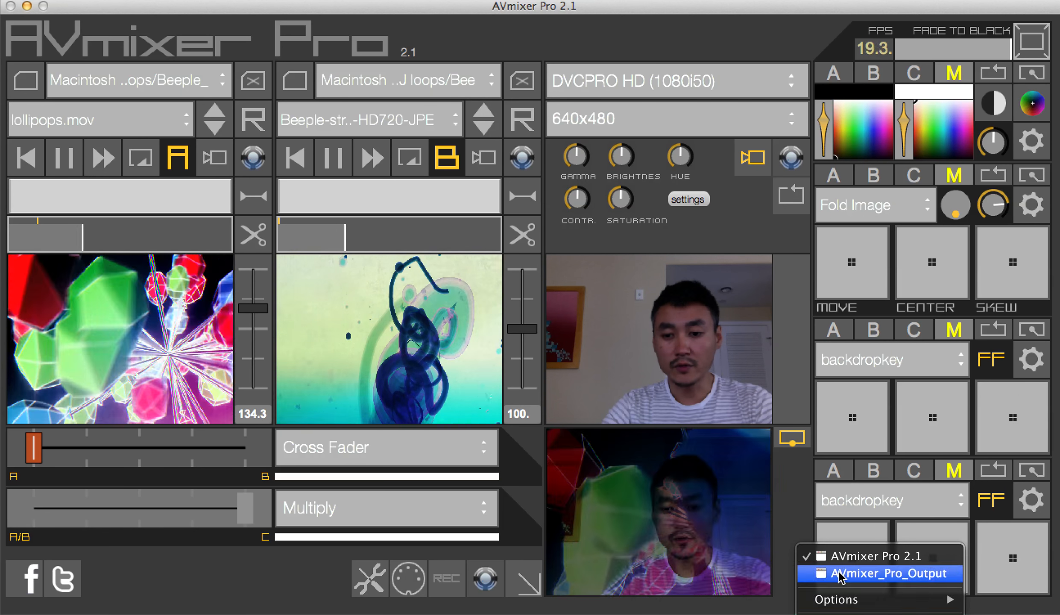
Bring the output window to the front, enlarge it to nearly twice its size, and move it up over channels A and B.
{"action": "left_click", "coordinate": [831, 574]}
{"action": "left_click_drag", "start_coordinate": [534, 65], "coordinate": [441, 77]}
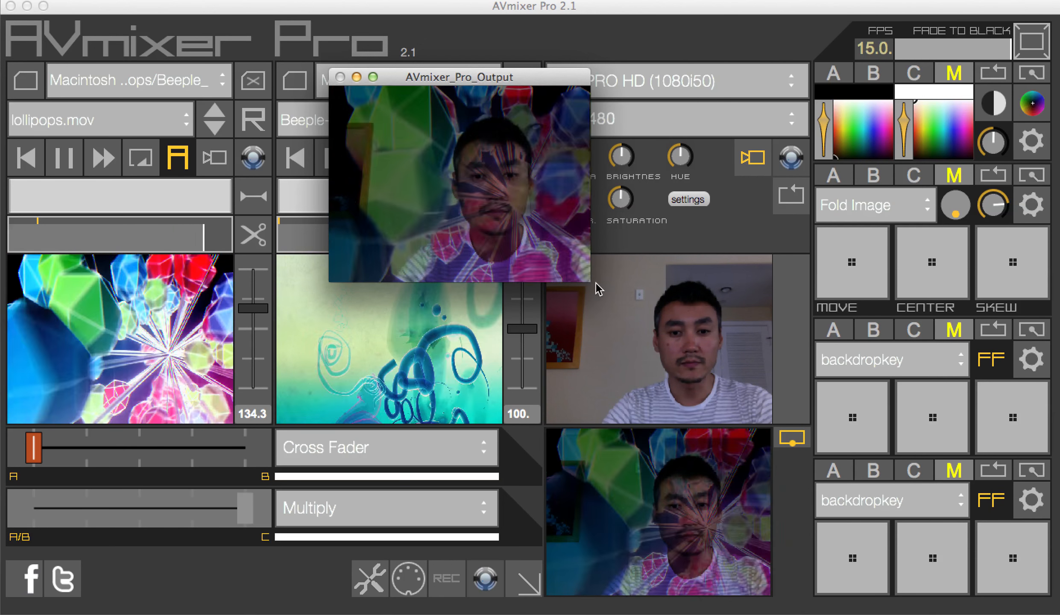
{"action": "left_click_drag", "start_coordinate": [589, 280], "coordinate": [785, 471]}
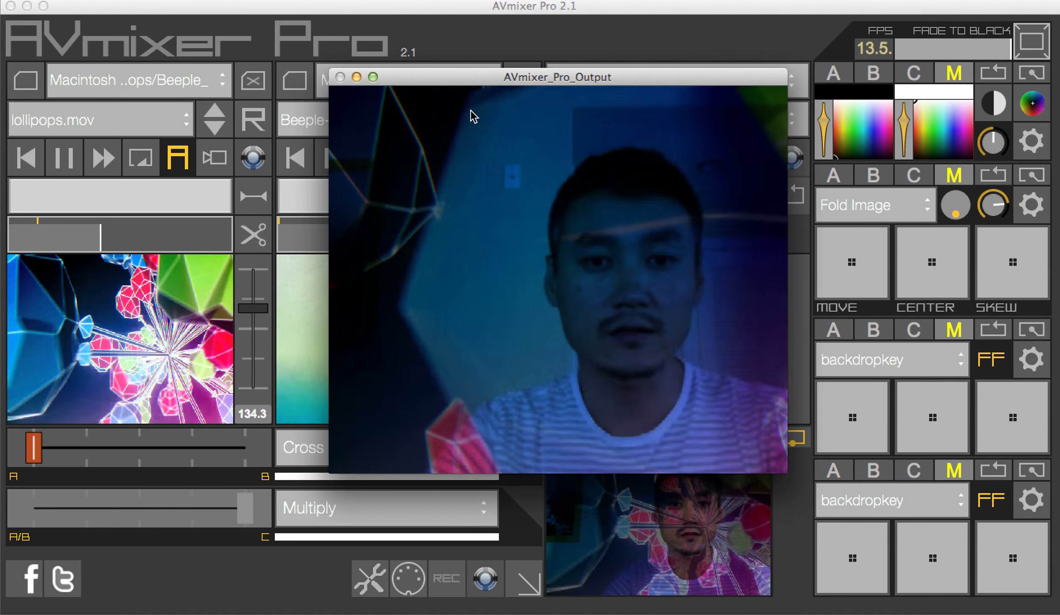
{"action": "left_click_drag", "start_coordinate": [425, 73], "coordinate": [268, 34]}
Enable Software Keystone on the output window and pull all four image corners inward to form a smaller, roughly rectangular picture.
{"action": "right_click", "coordinate": [268, 34]}
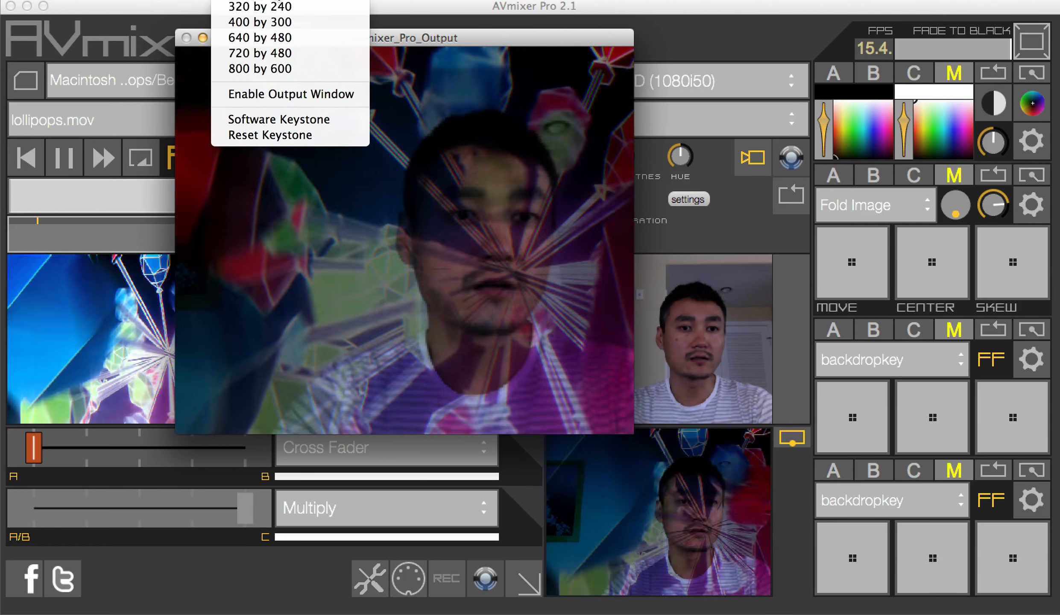
{"action": "left_click", "coordinate": [290, 120]}
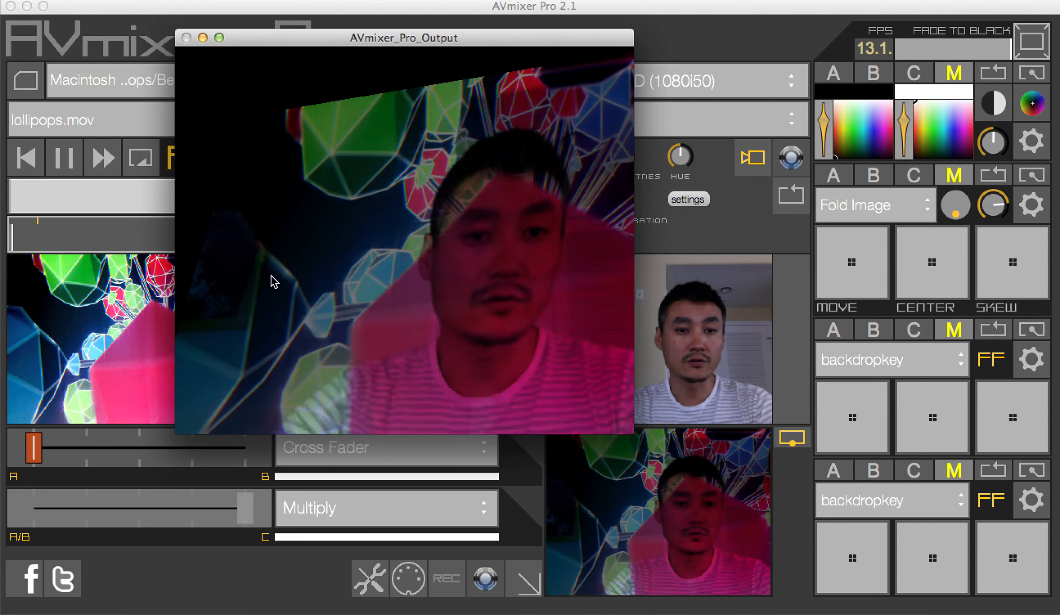
{"action": "left_click_drag", "start_coordinate": [263, 340], "coordinate": [305, 353]}
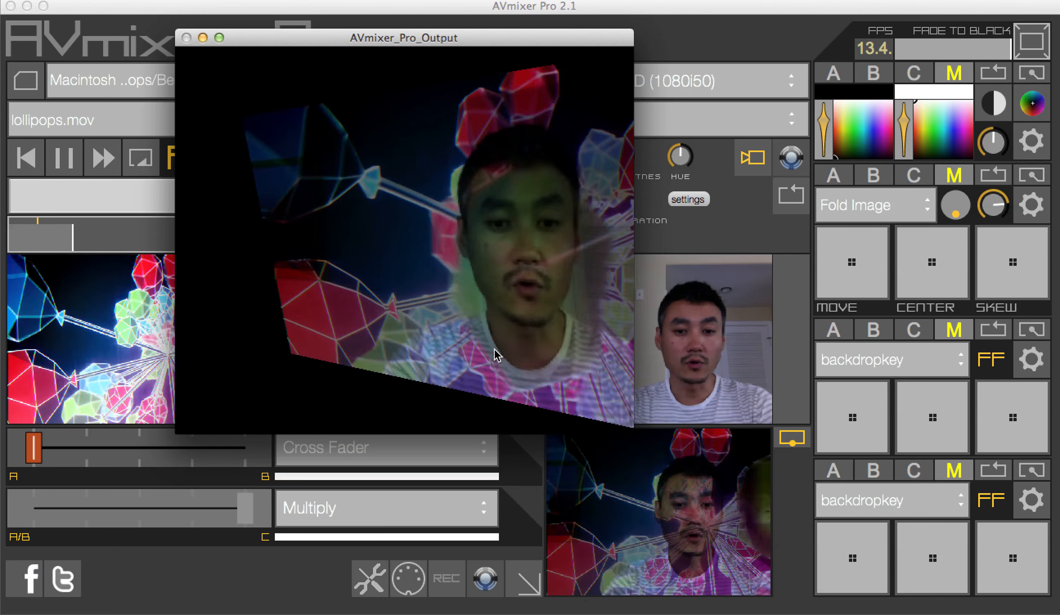
{"action": "left_click_drag", "start_coordinate": [591, 393], "coordinate": [553, 393]}
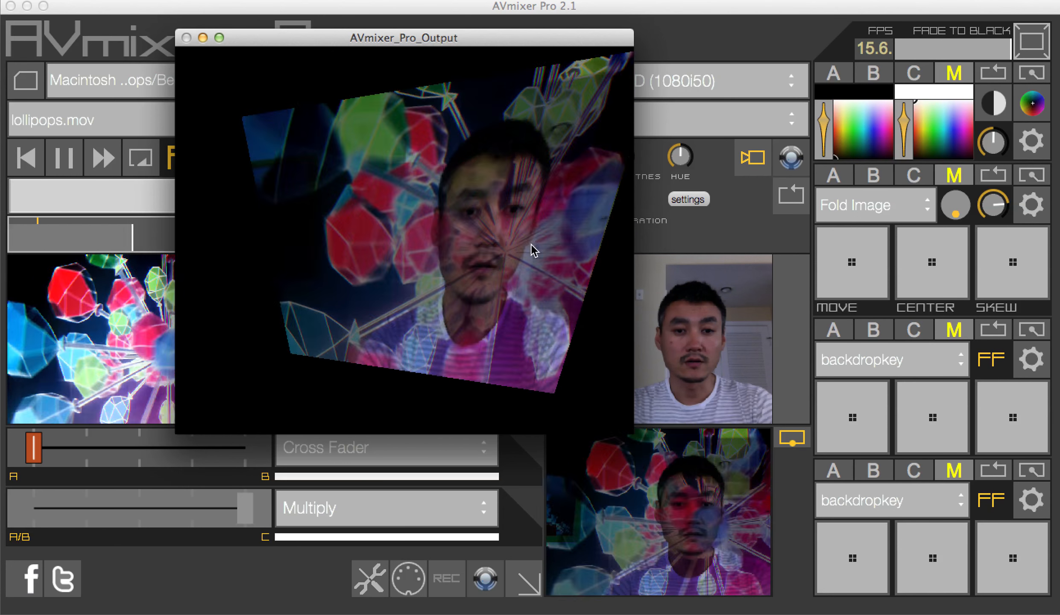
{"action": "left_click_drag", "start_coordinate": [606, 127], "coordinate": [554, 87]}
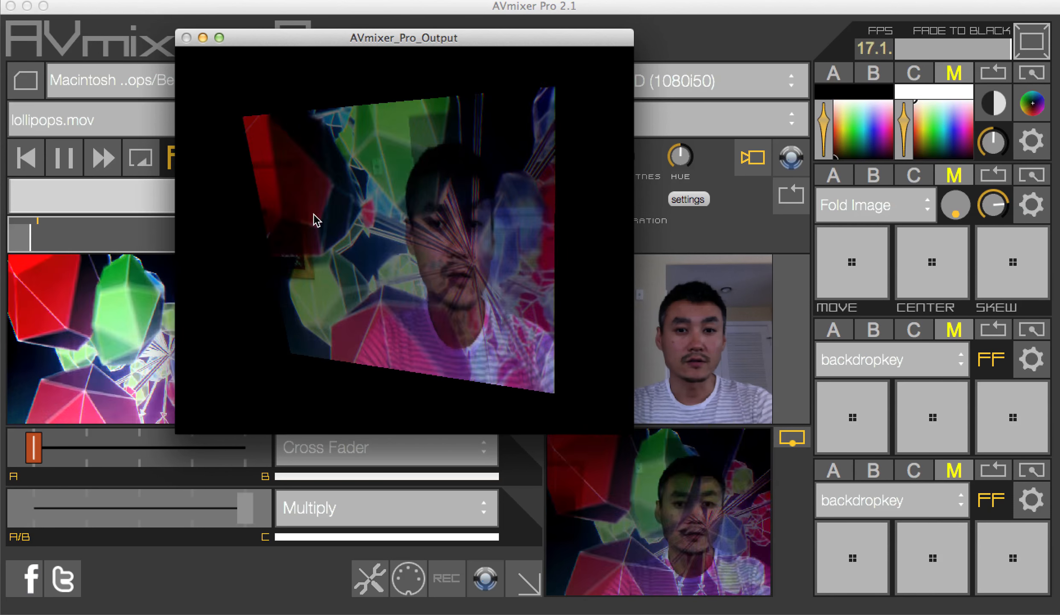
{"action": "left_click_drag", "start_coordinate": [252, 328], "coordinate": [236, 389]}
{"action": "left_click_drag", "start_coordinate": [239, 118], "coordinate": [220, 86]}
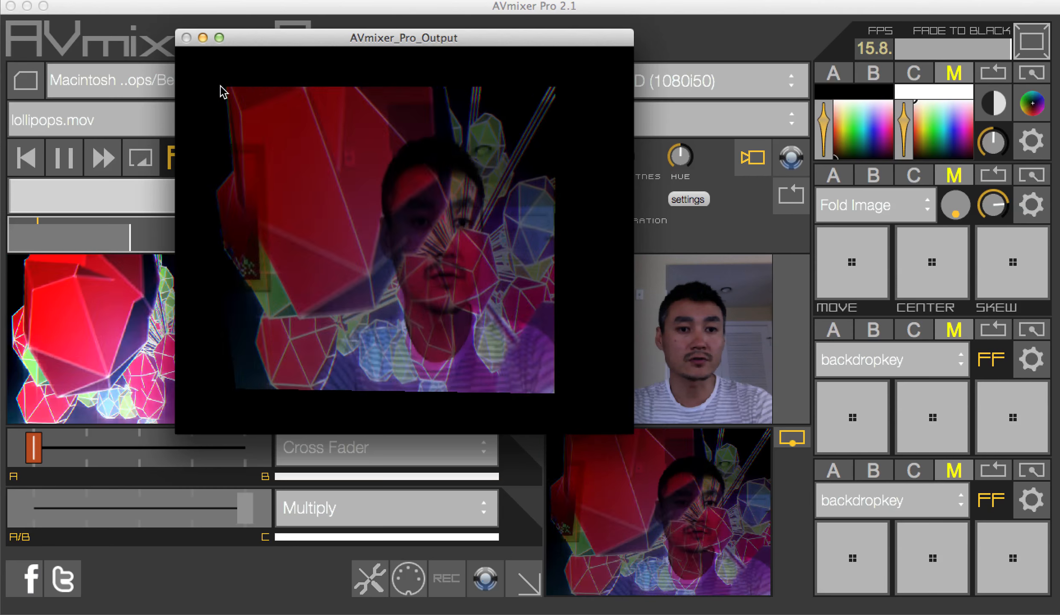
Reset the output window's keystone.
{"action": "right_click", "coordinate": [220, 85]}
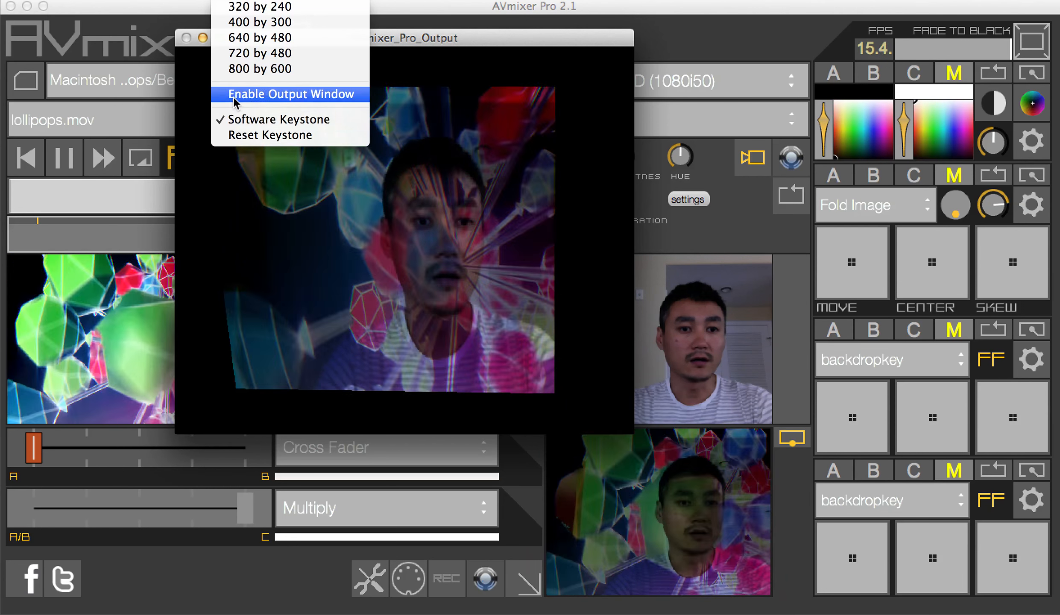
{"action": "left_click", "coordinate": [233, 135]}
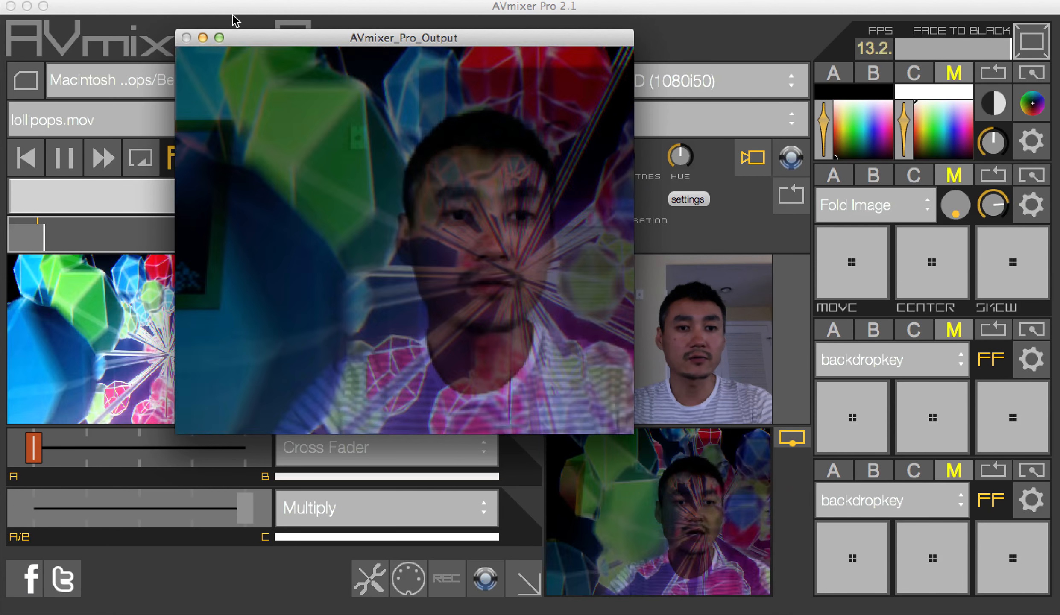